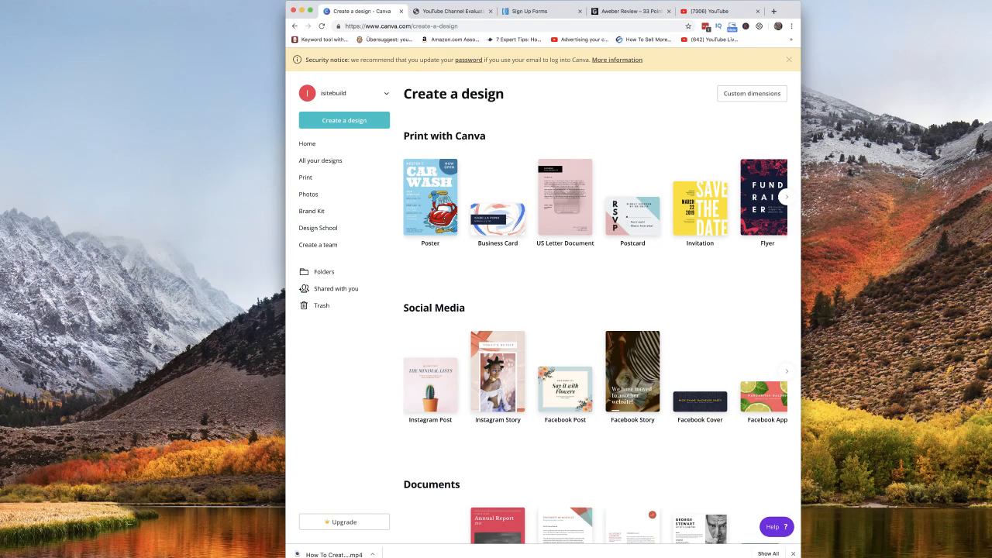
Step: Shift the browser window aside and look through the Social Media, Documents and Education design types
drag(741, 7, 706, 7)
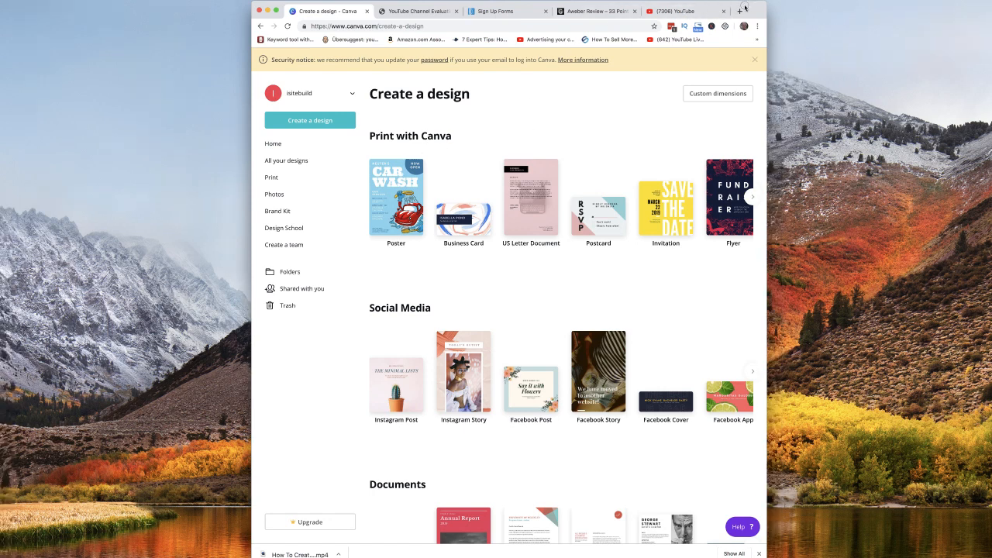
drag(744, 7, 711, 3)
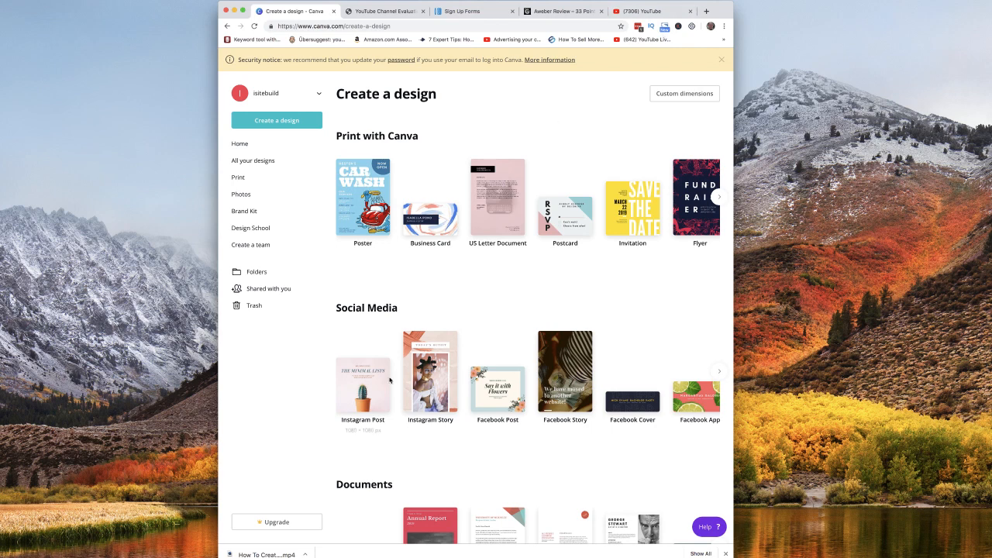
scroll(434, 384, down, 3)
scroll(434, 384, down, 1)
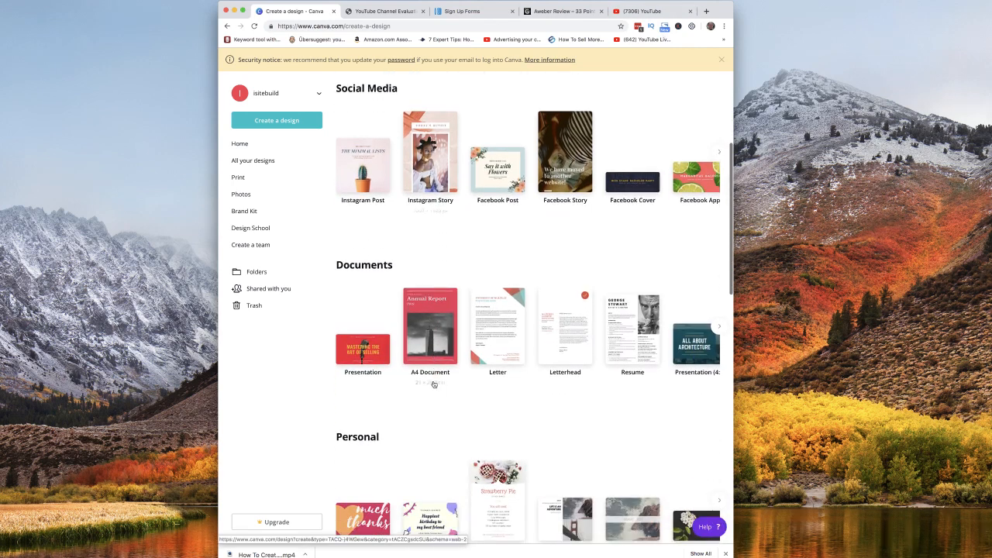
scroll(455, 385, right, 3)
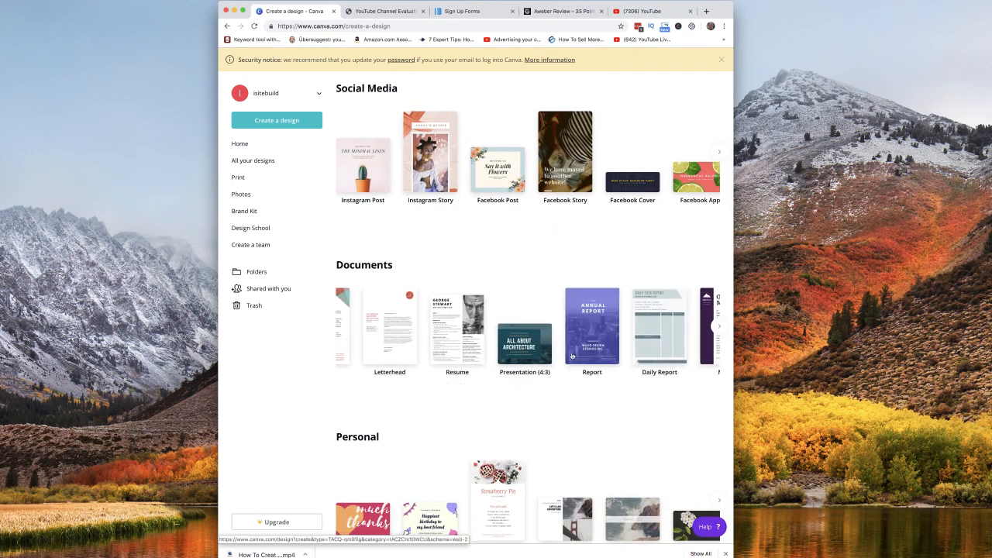
scroll(592, 319, down, 10)
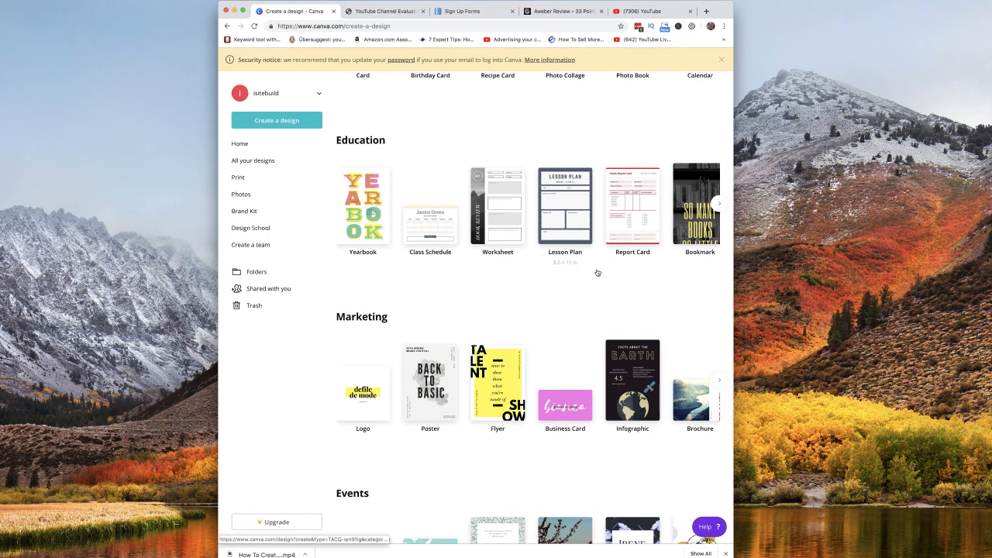
click(720, 206)
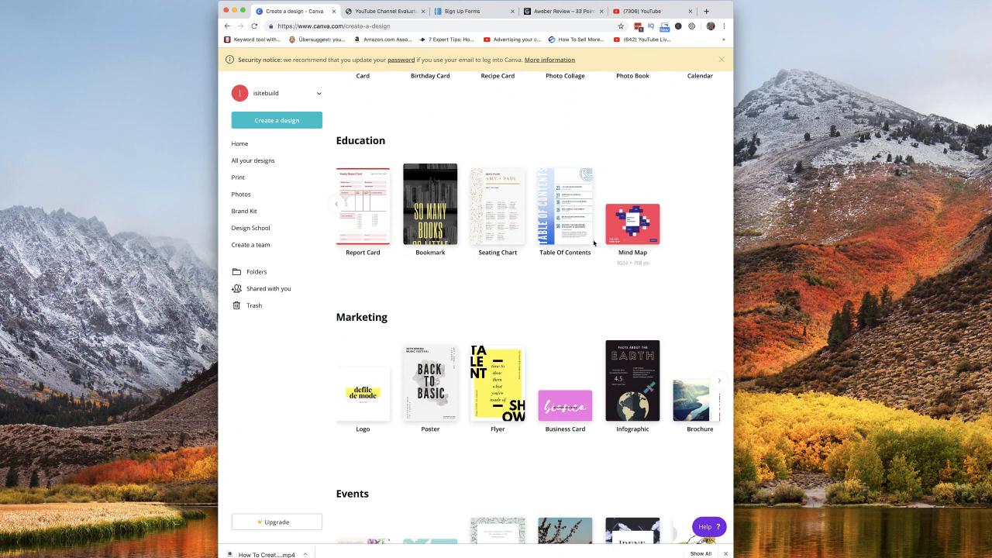
scroll(566, 265, down, 3)
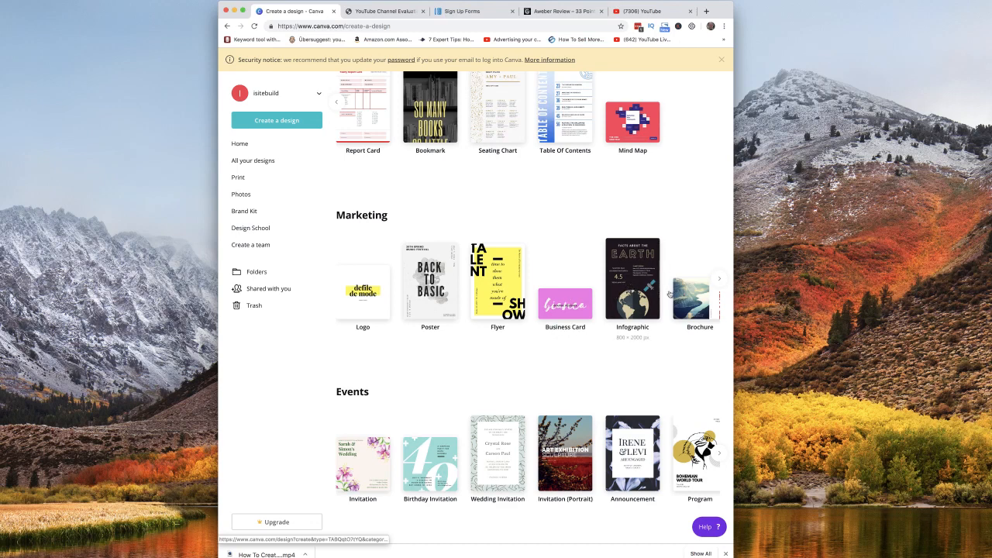
Step: Look through the whole Marketing row of design types, plus the Events and Ads categories
scroll(709, 305, right, 4)
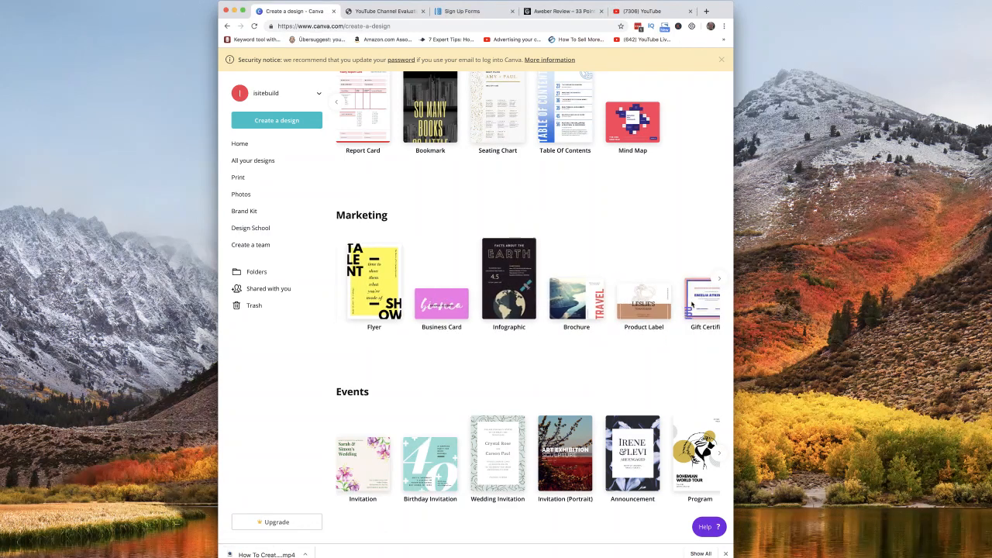
scroll(689, 305, right, 5)
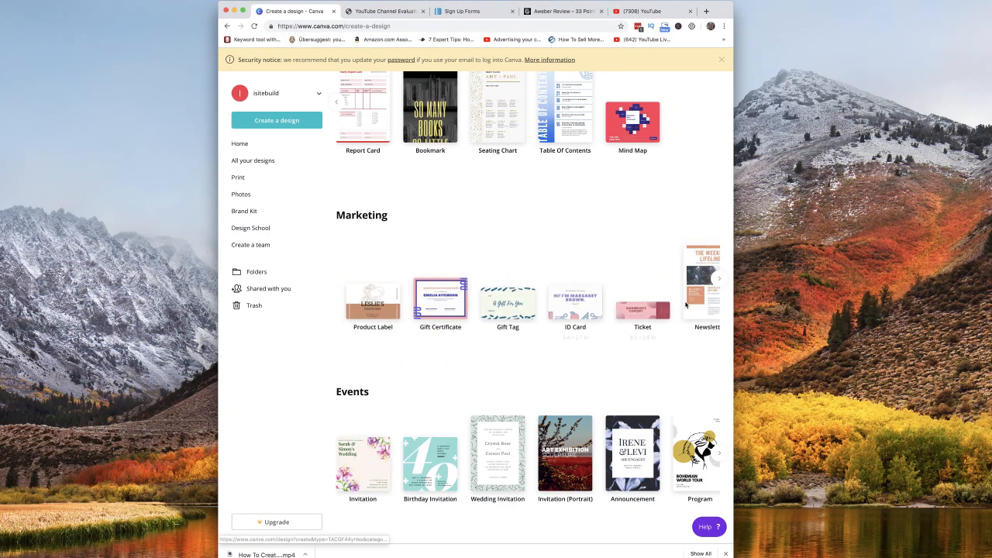
scroll(674, 303, right, 2)
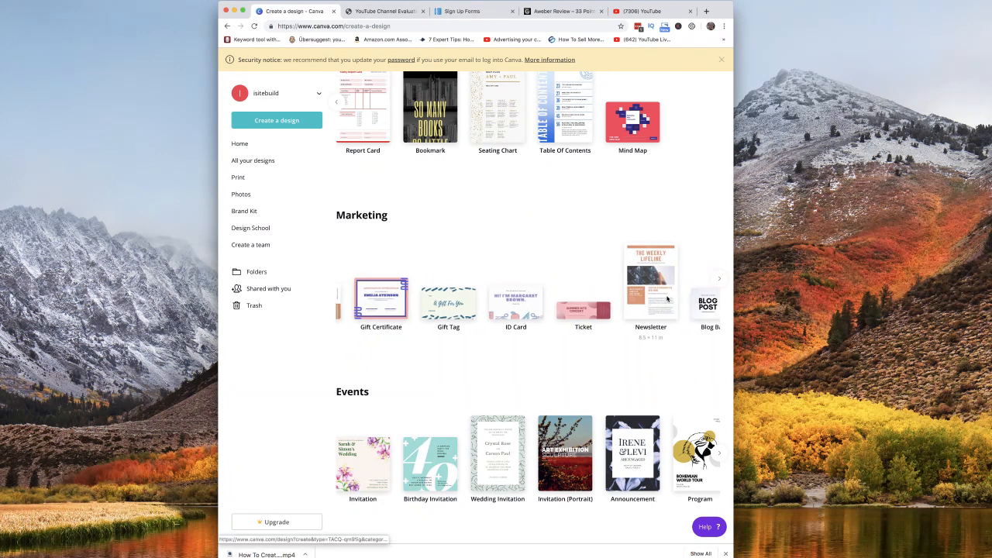
scroll(665, 300, right, 4)
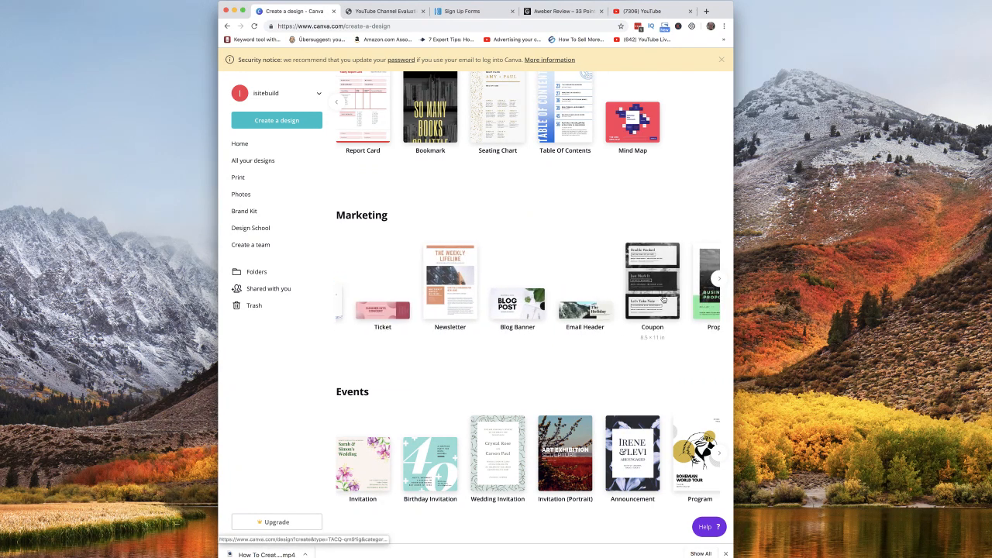
scroll(663, 299, right, 2)
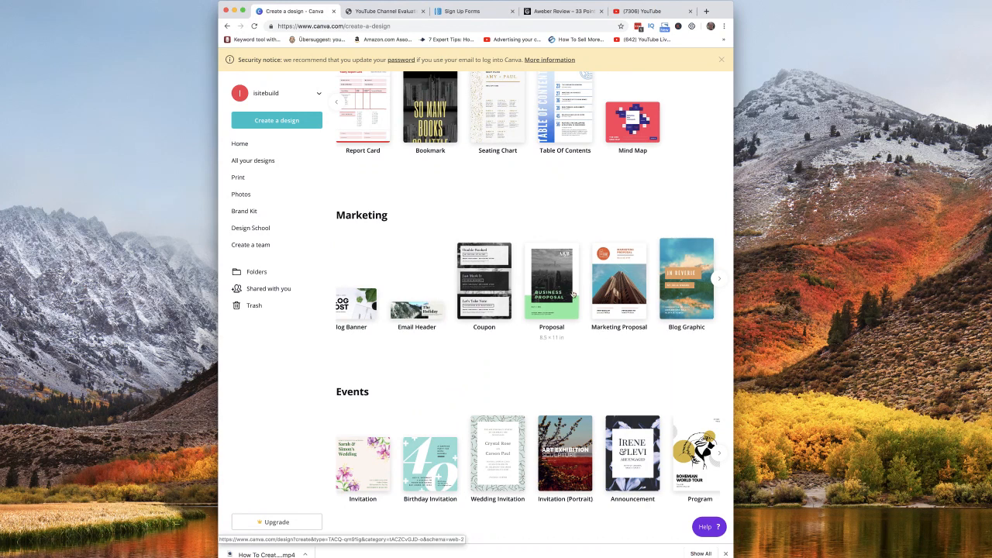
scroll(580, 297, down, 1)
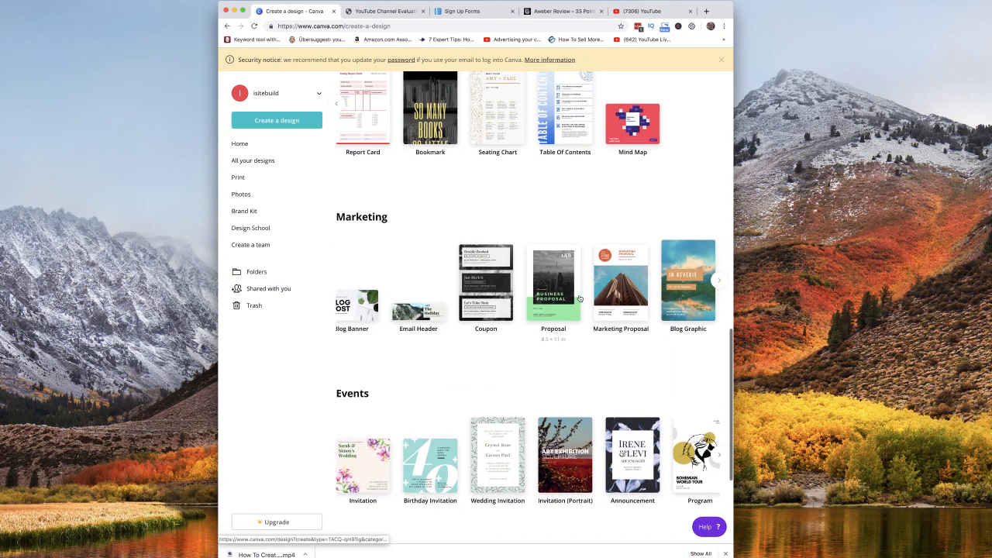
scroll(573, 298, down, 5)
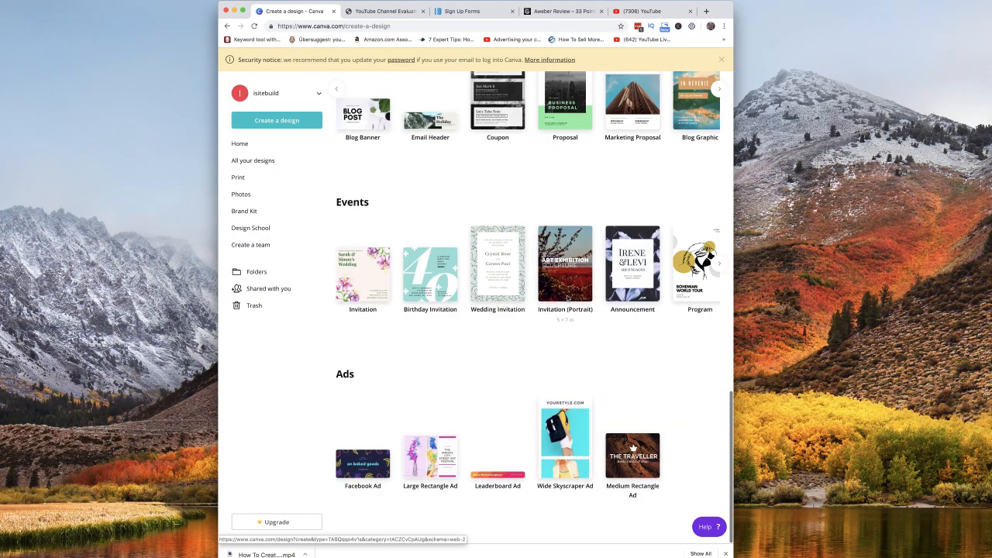
Step: Create a Report design from the Documents category and apply the Chairman's Speech page of the Mint Green Clean Minimalist Annual Report template
scroll(564, 301, up, 15)
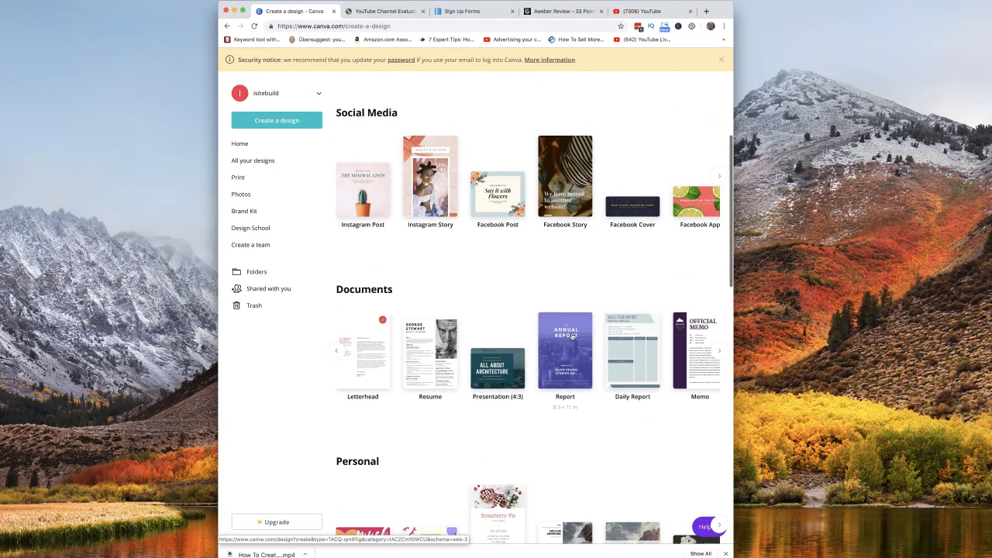
click(572, 336)
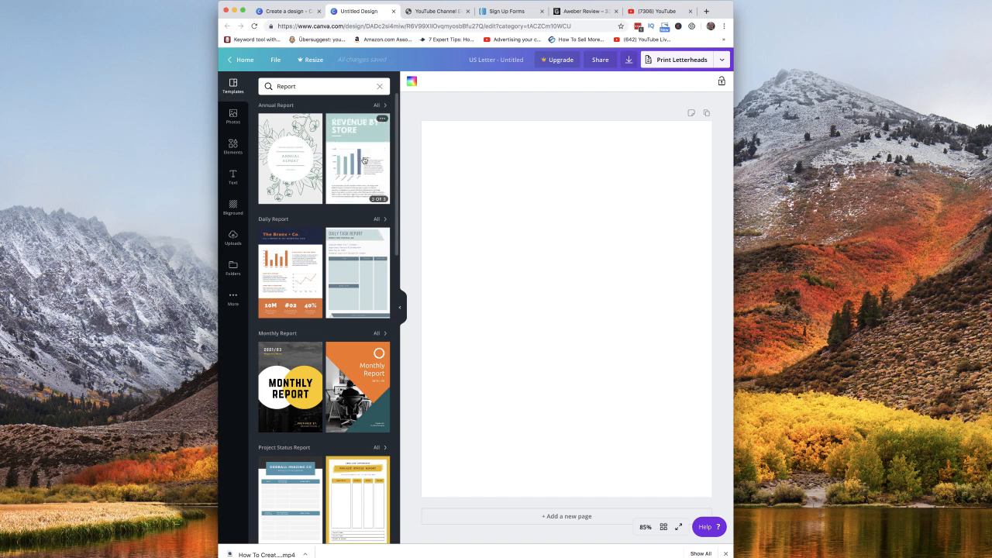
click(363, 159)
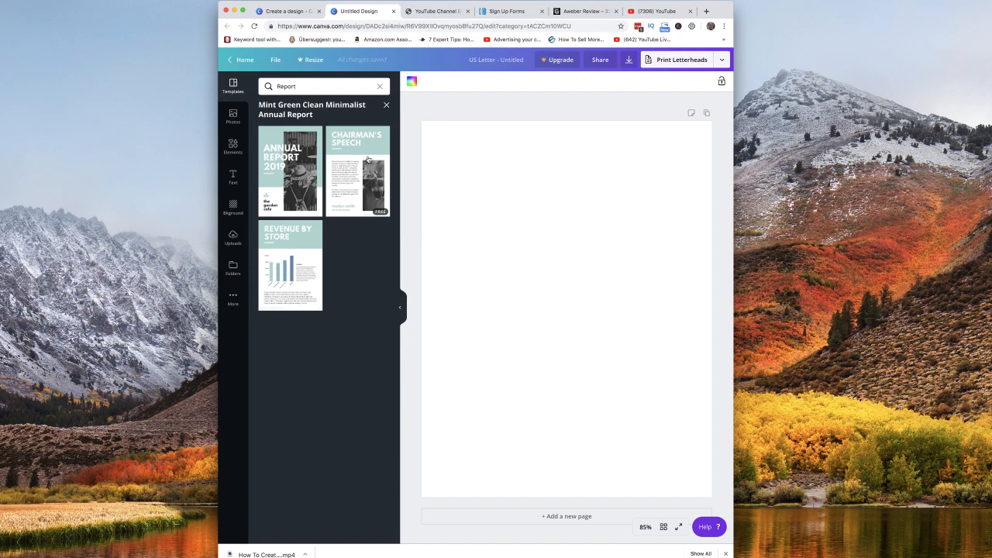
click(368, 160)
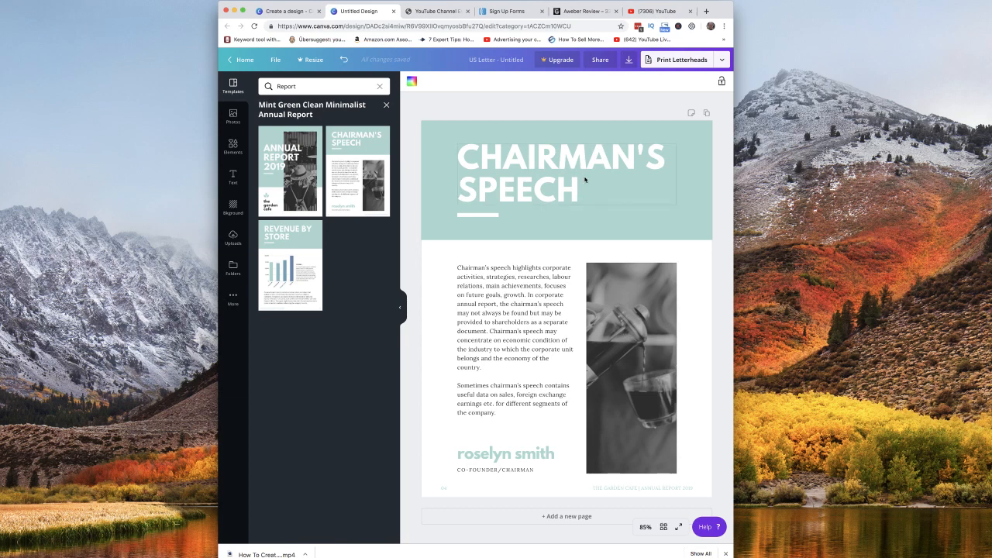
Step: Select the header band and examine the available photos, elements and text styles, dismissing the photo introduction
click(675, 138)
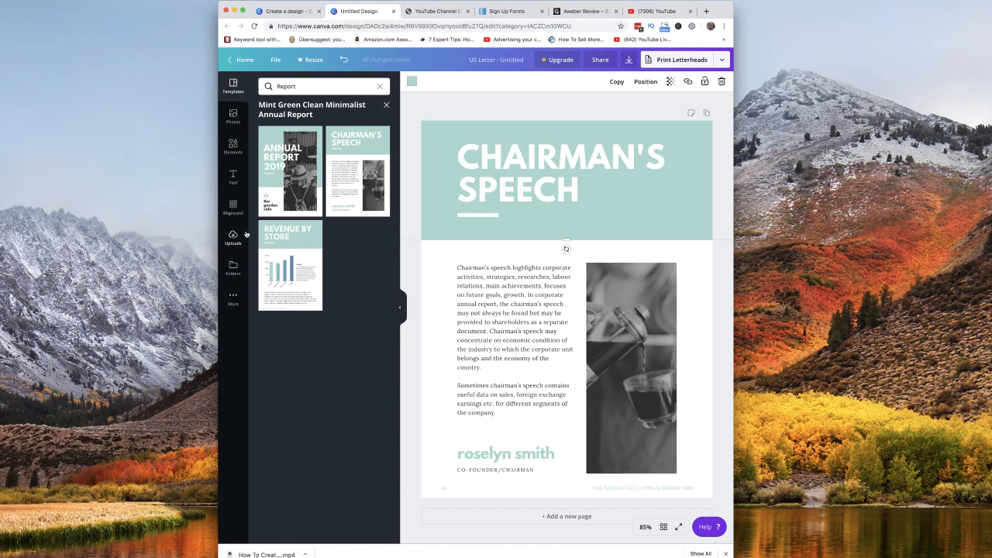
click(233, 116)
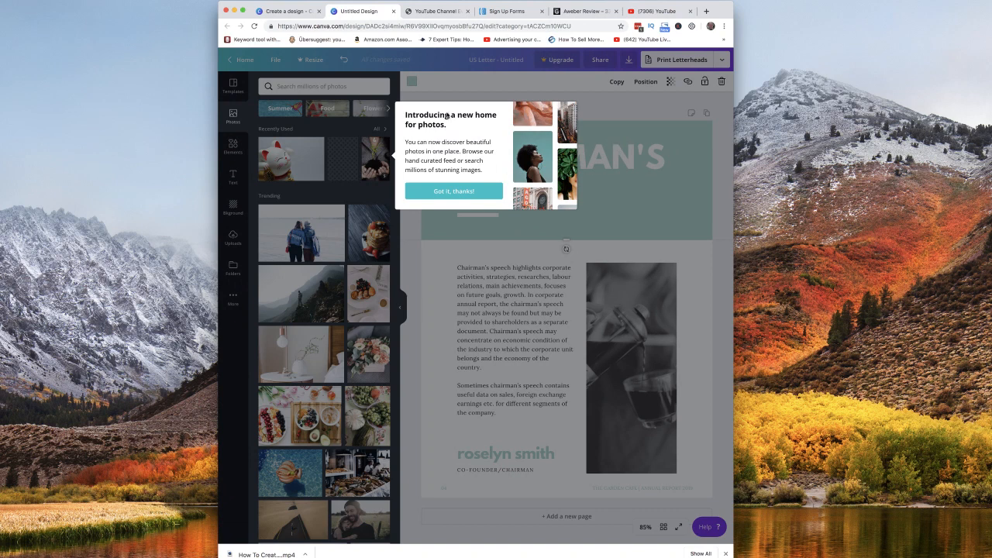
click(454, 191)
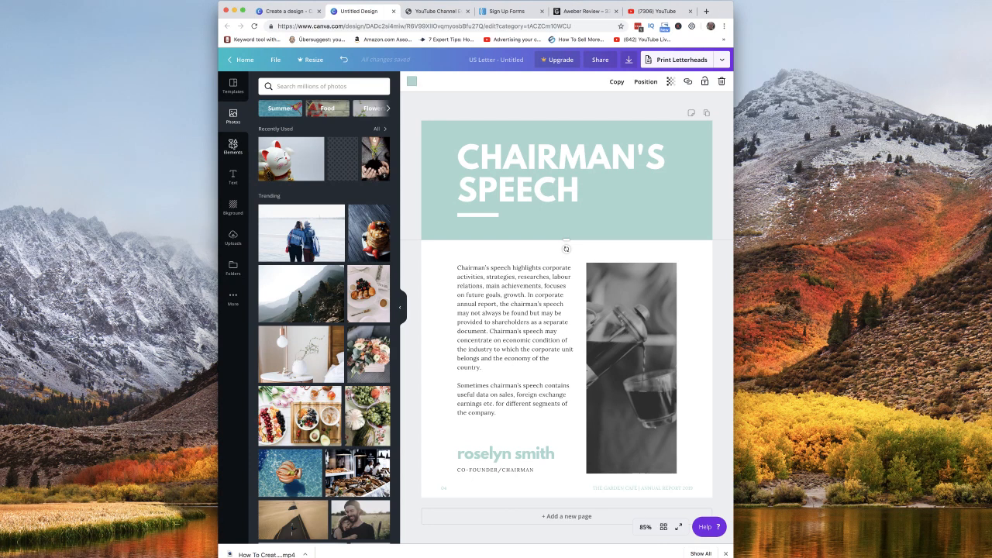
click(233, 145)
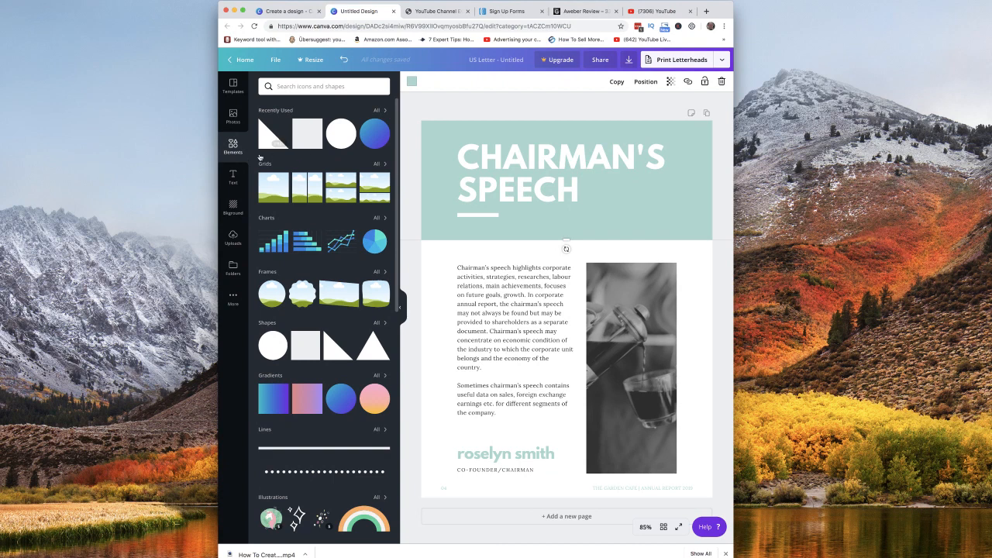
click(233, 177)
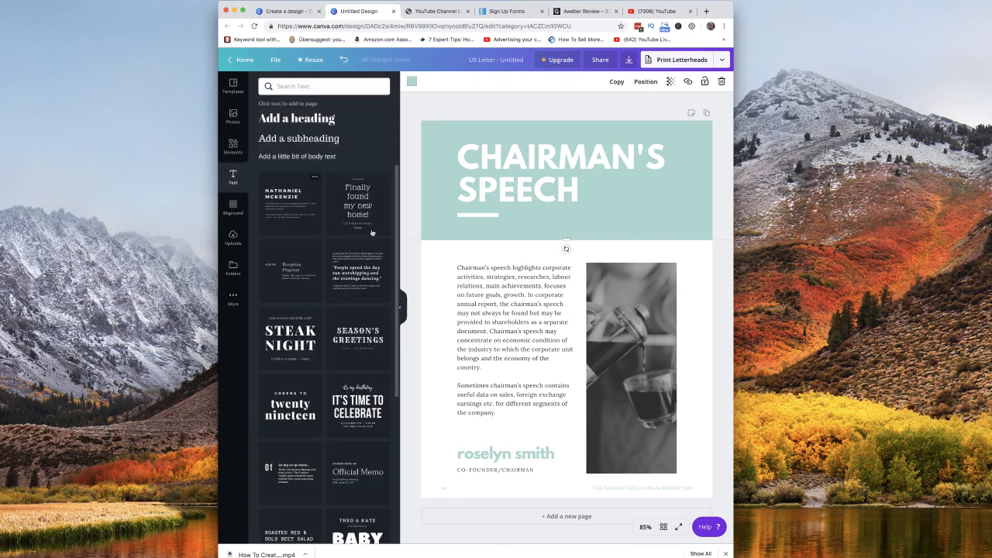
click(500, 300)
click(534, 297)
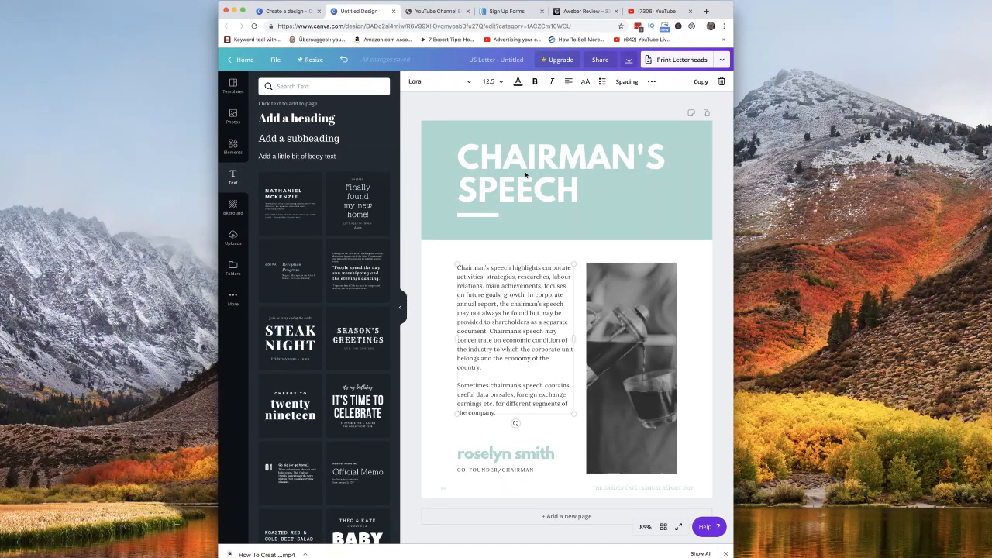
click(527, 117)
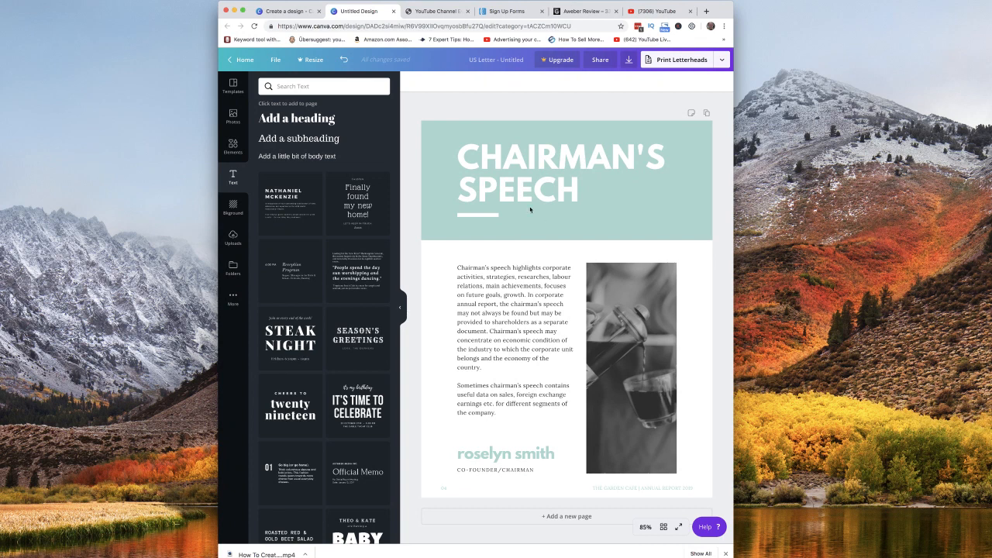
Step: Move the "CHAIRMAN'S SPEECH" heading slightly upward and scale it down to about font size 51.1
click(500, 166)
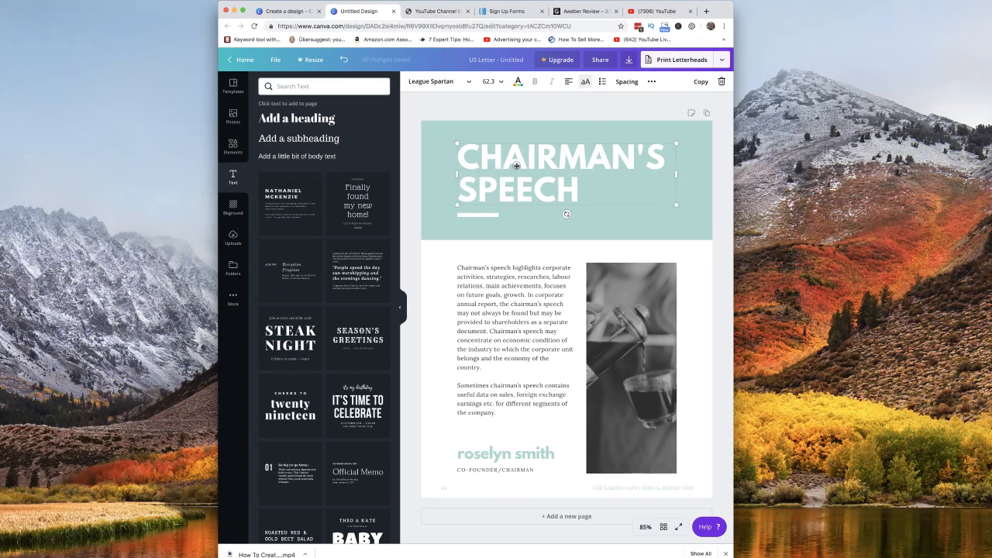
drag(516, 166, 508, 162)
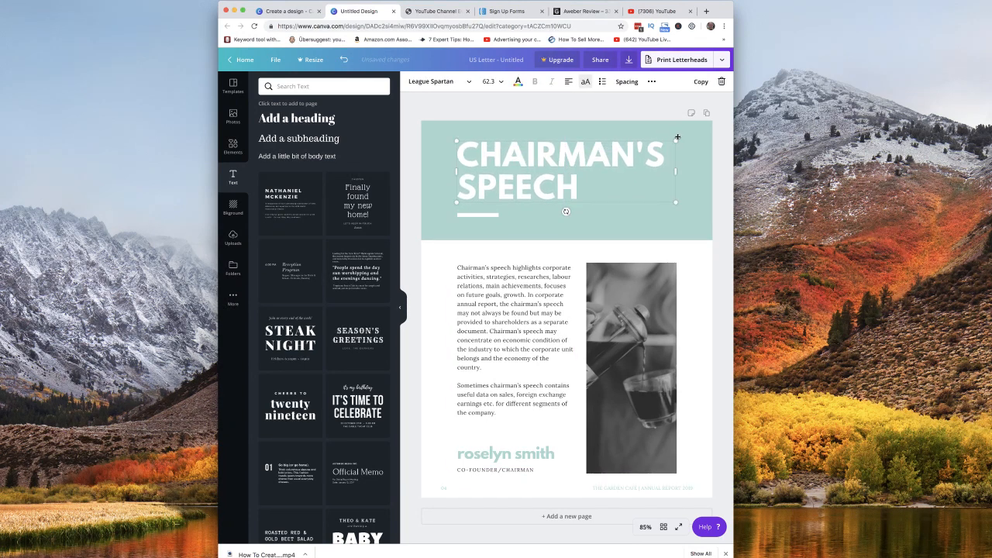
drag(676, 140, 636, 149)
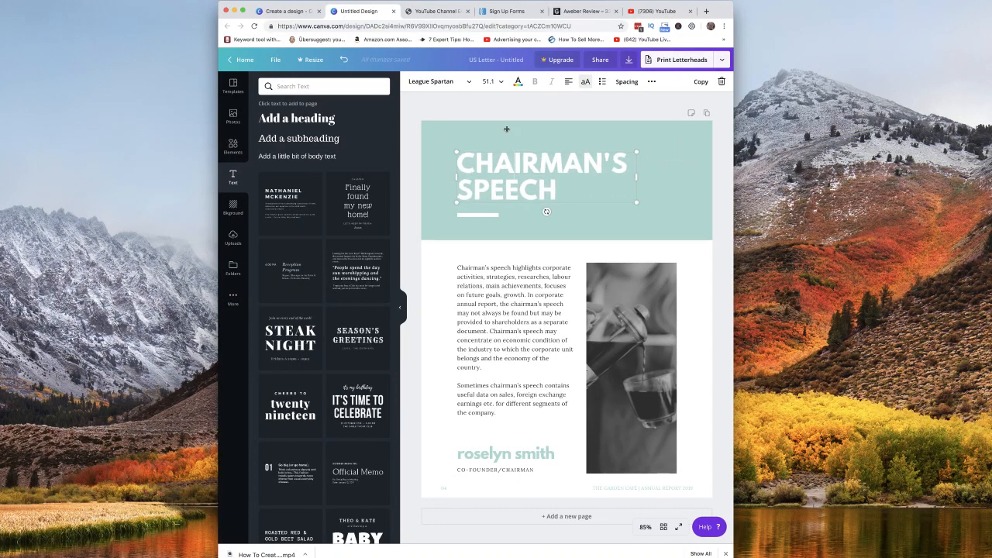
Step: Change the "CHAIRMAN'S SPEECH" heading's text colour to the default red
click(519, 83)
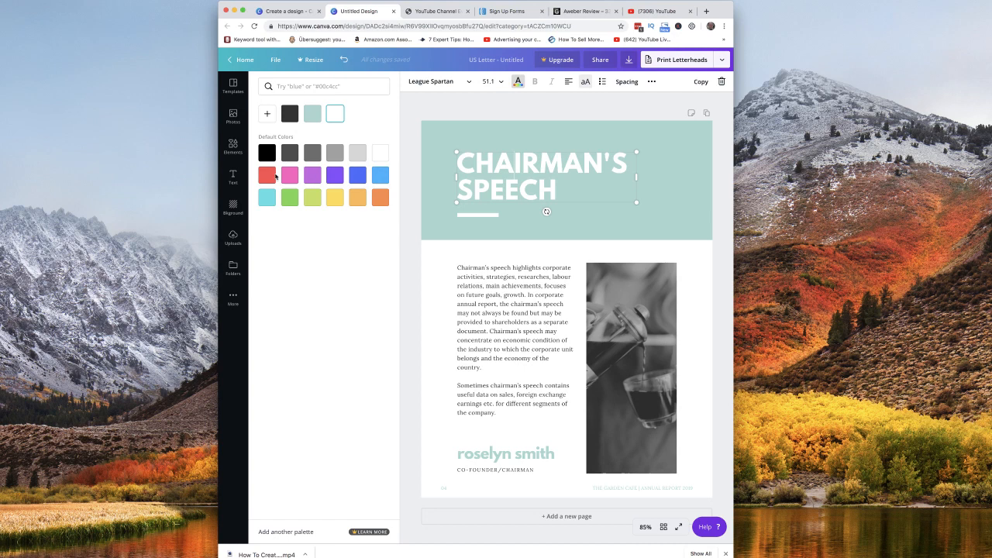
click(268, 176)
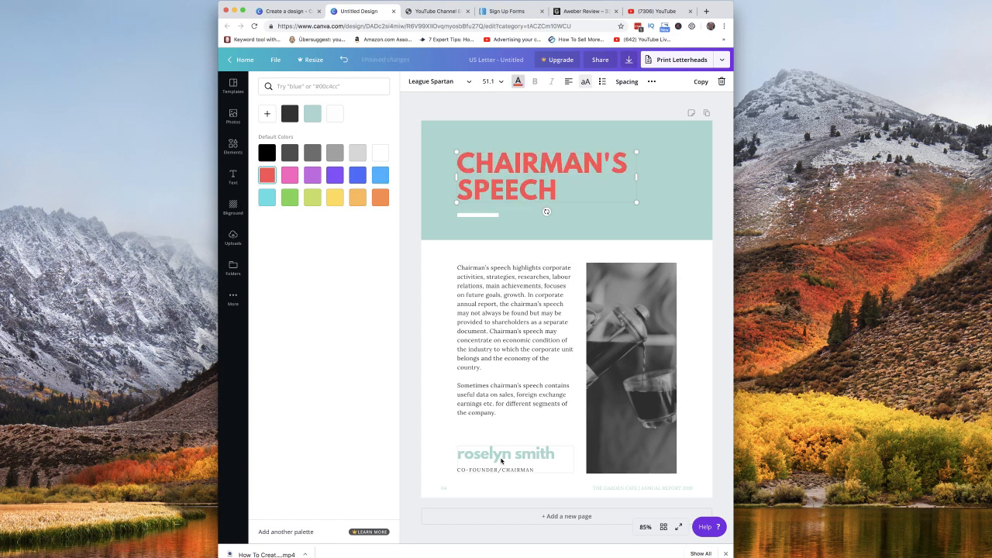
Step: Try the Adigiana Toybox font on the body text box and undo the font change
click(510, 404)
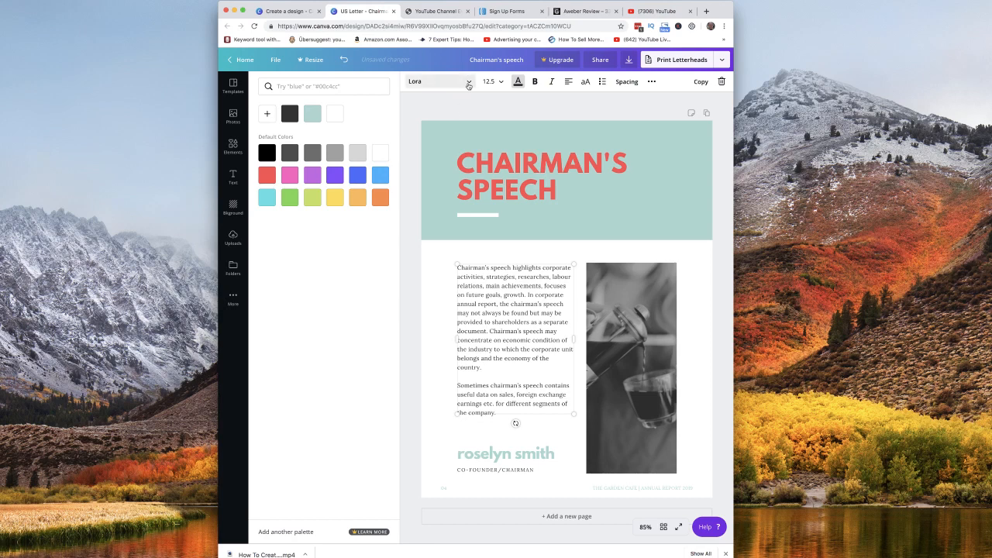
click(468, 82)
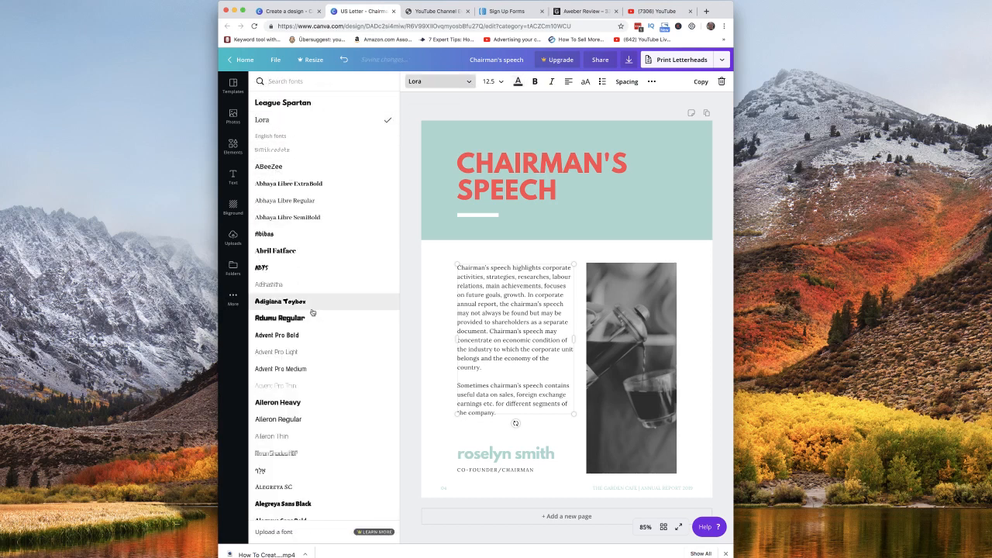
click(282, 302)
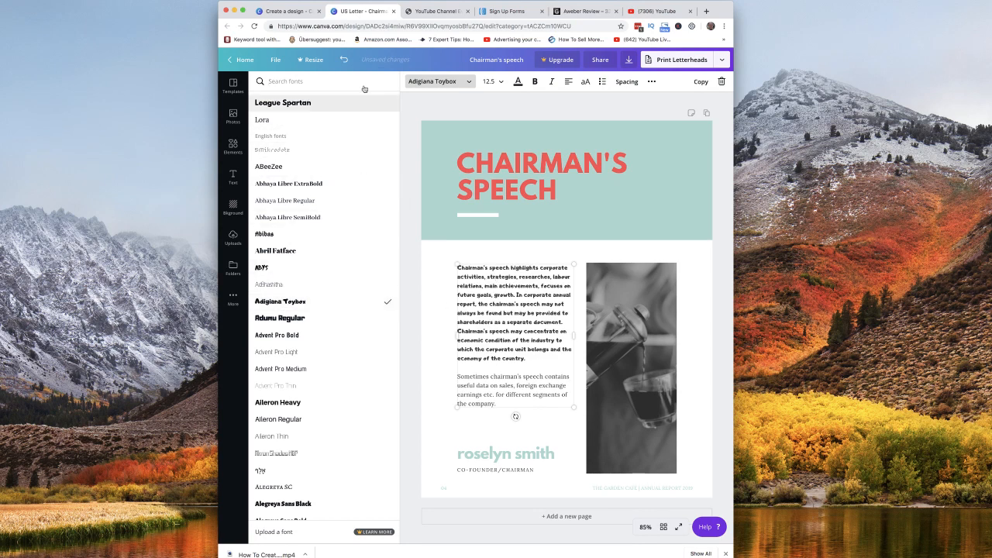
click(344, 61)
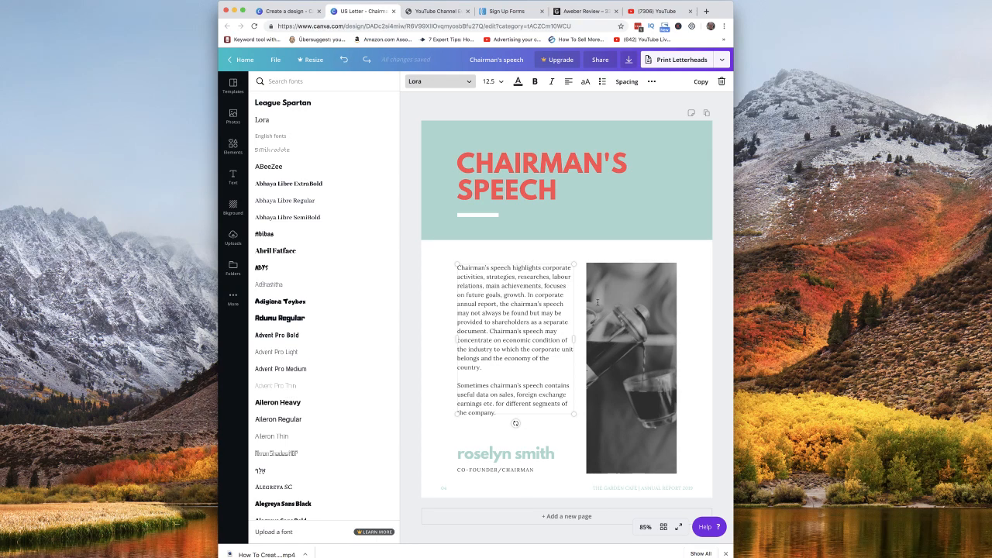
Step: Leave the report design and return to the home page
click(231, 62)
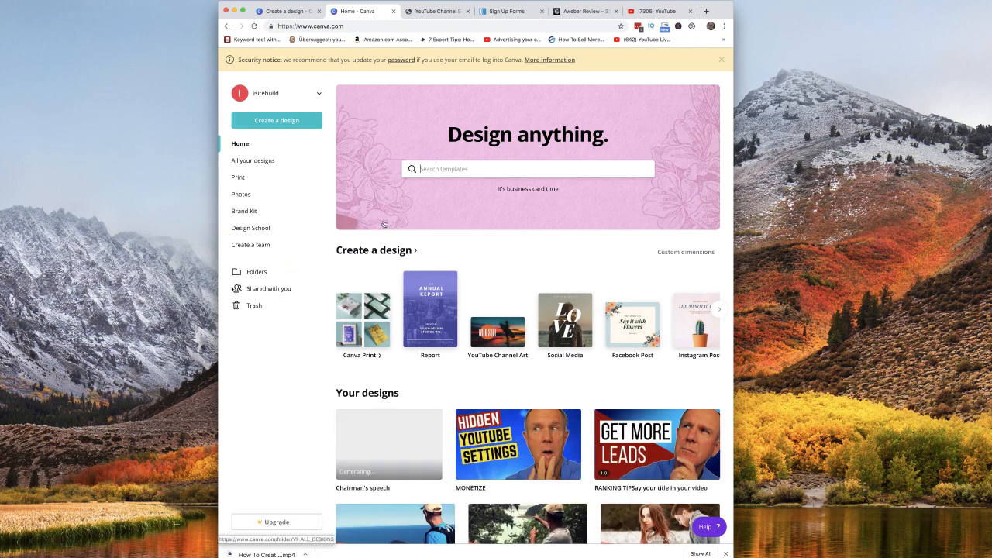
Step: Open the full list of design types and look through the Social Media, Documents and Personal categories
scroll(519, 381, down, 3)
scroll(538, 380, up, 3)
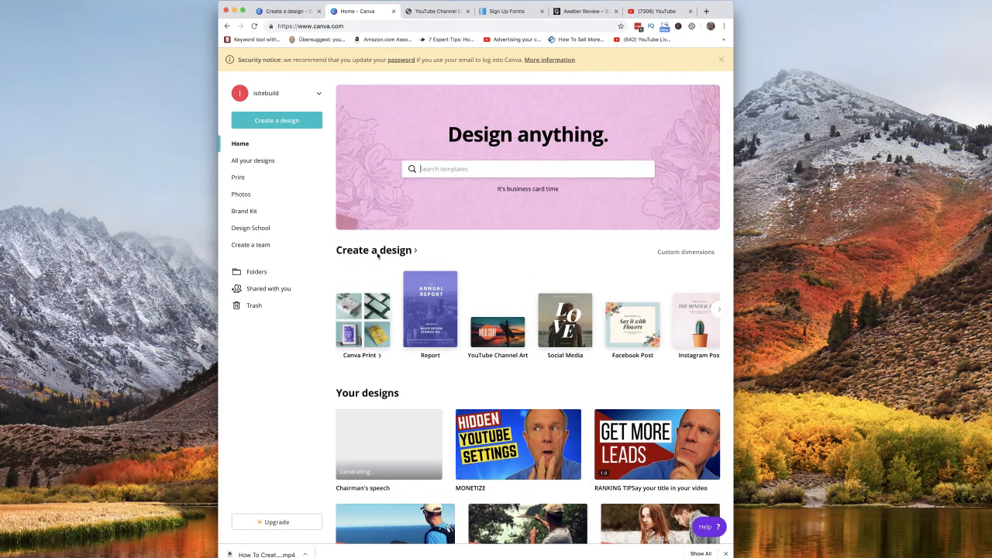
click(378, 255)
scroll(528, 294, down, 2)
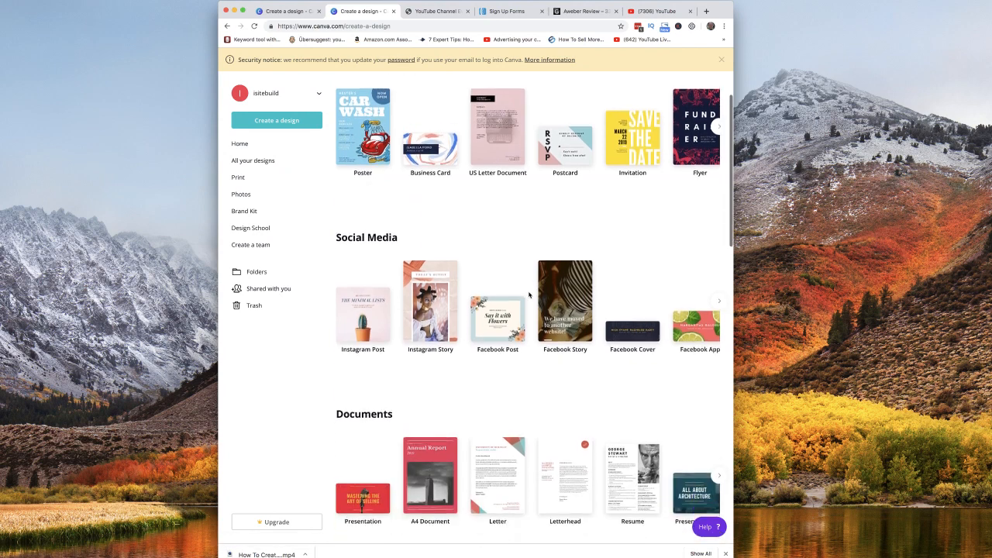
scroll(476, 297, down, 3)
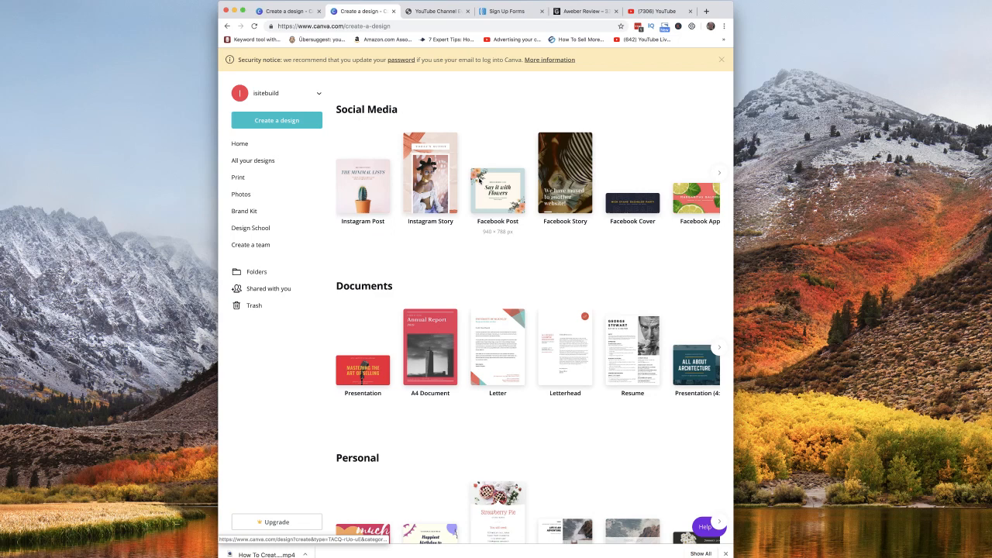
scroll(478, 165, down, 1)
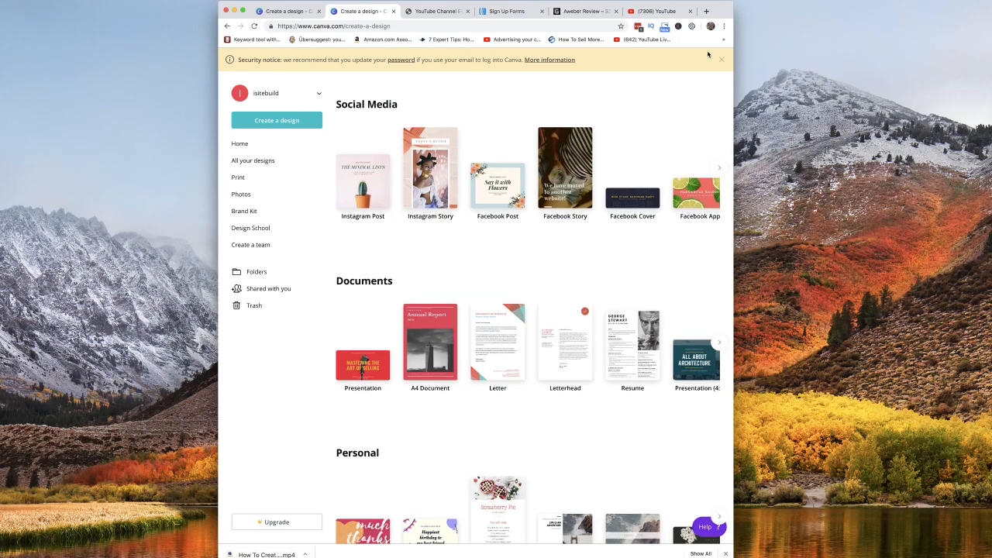
click(754, 13)
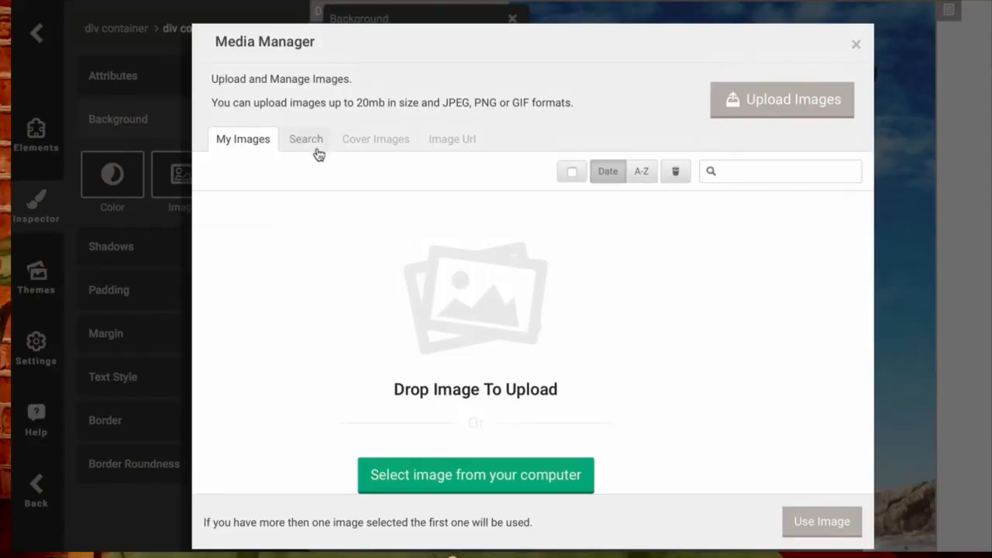
Step: In the page builder's Media Manager, review the cover-image and image-URL sources and search the images for "mountains"
click(308, 141)
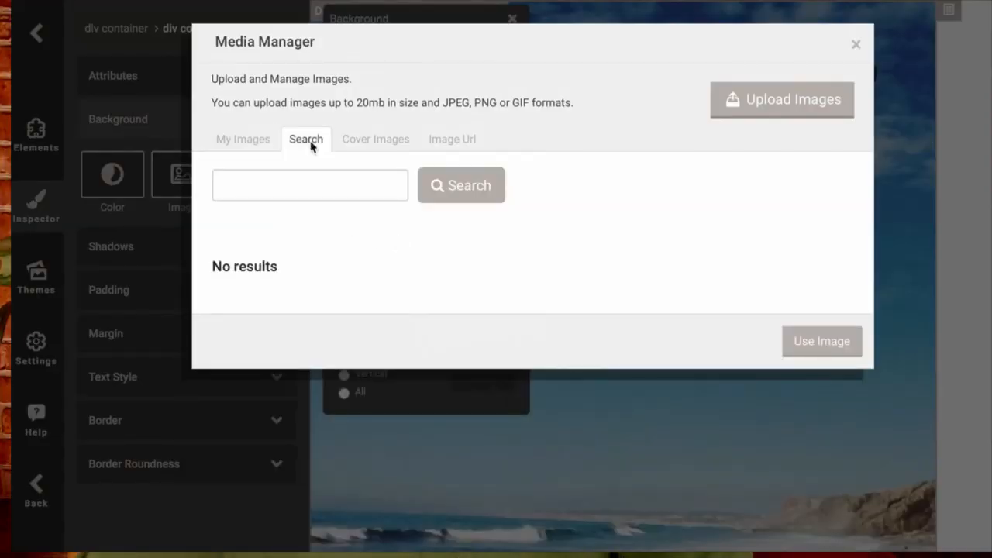
click(371, 141)
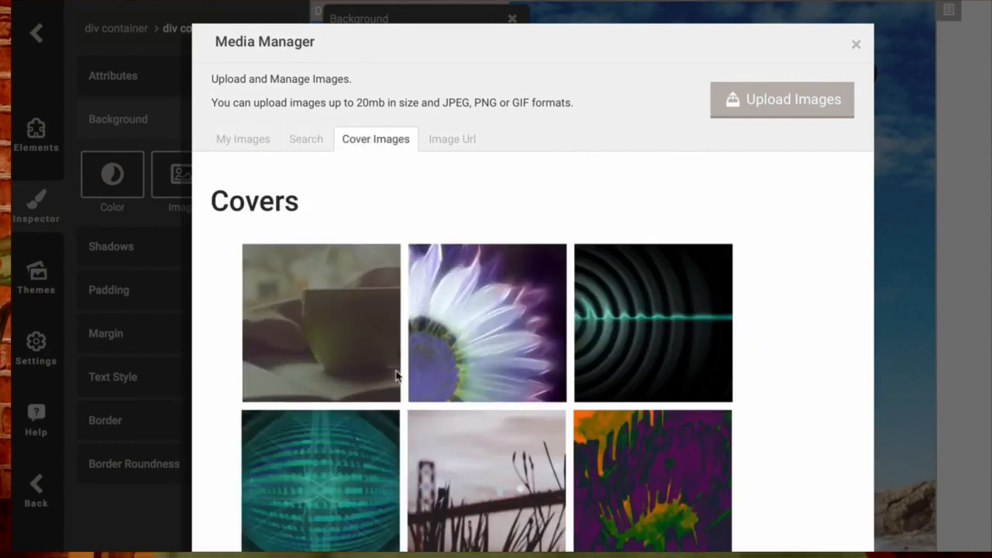
click(454, 146)
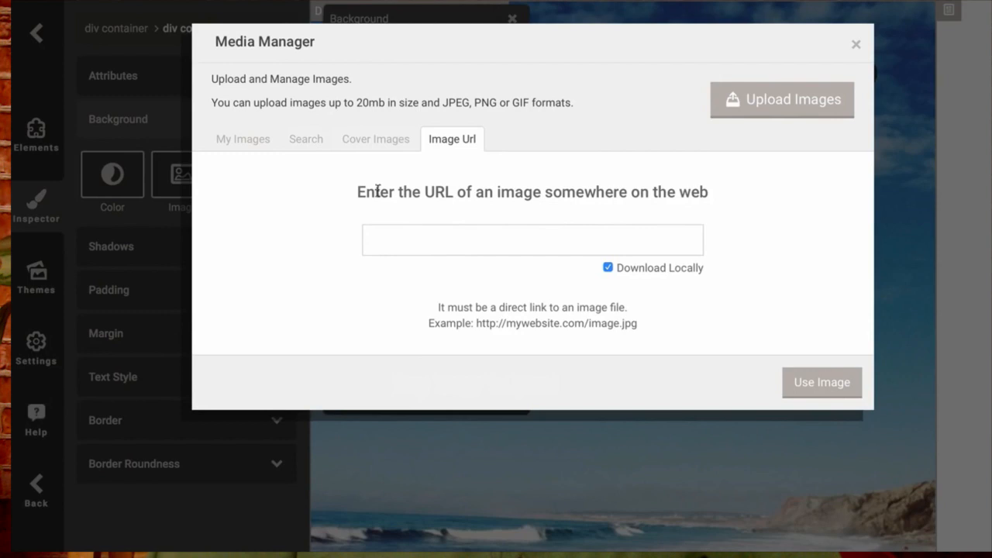
click(313, 143)
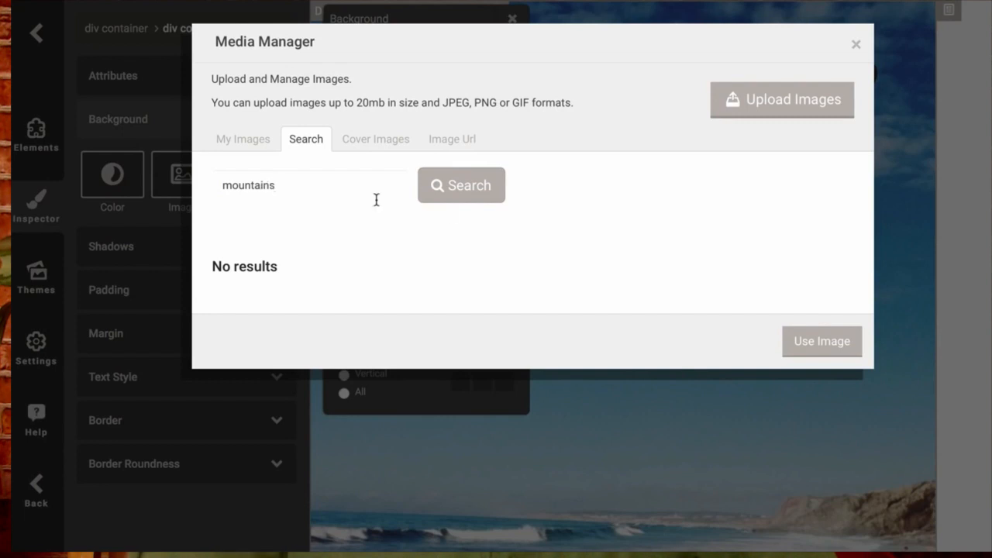
click(481, 200)
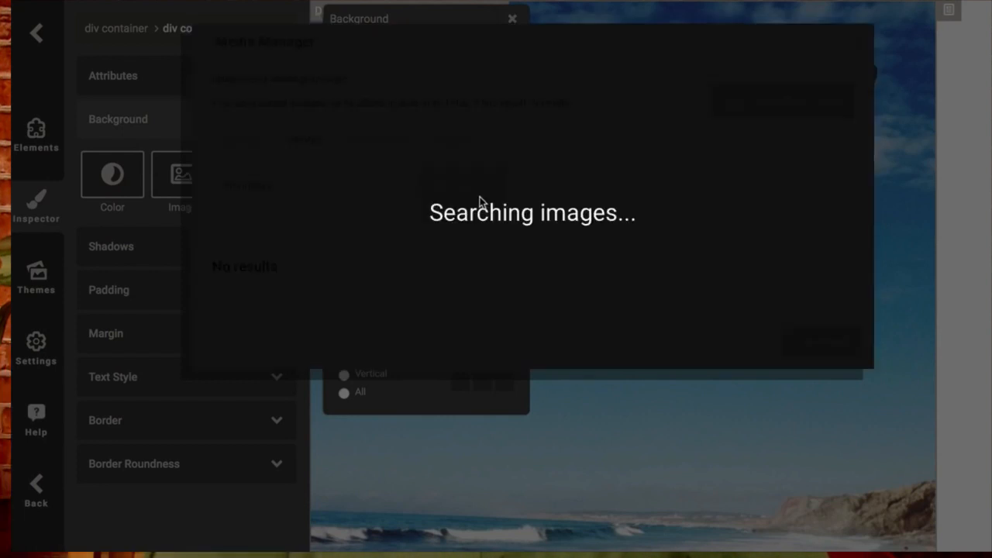
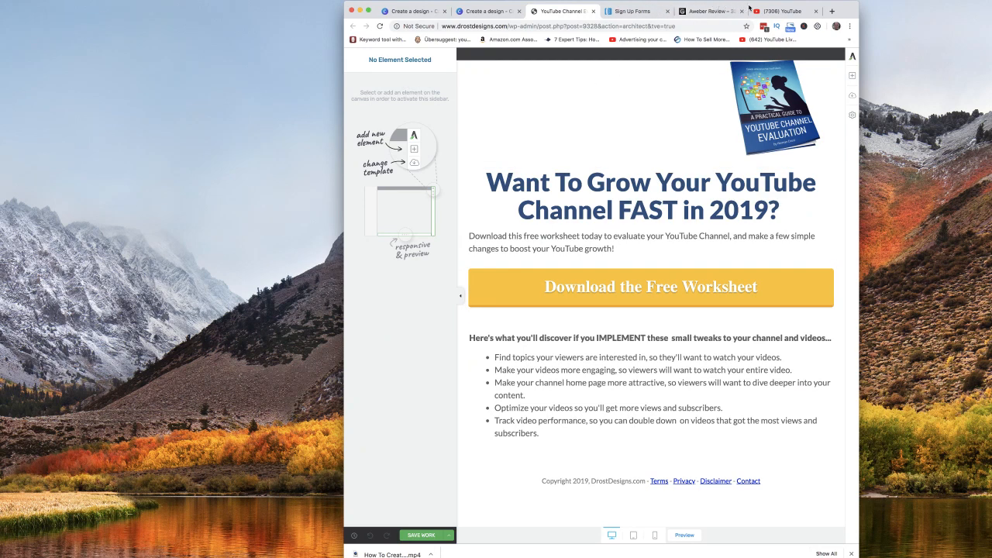
Step: In the Thrive Architect page editor, browse the default landing page templates, view the Atomic set and close the template chooser
drag(752, 7, 660, 7)
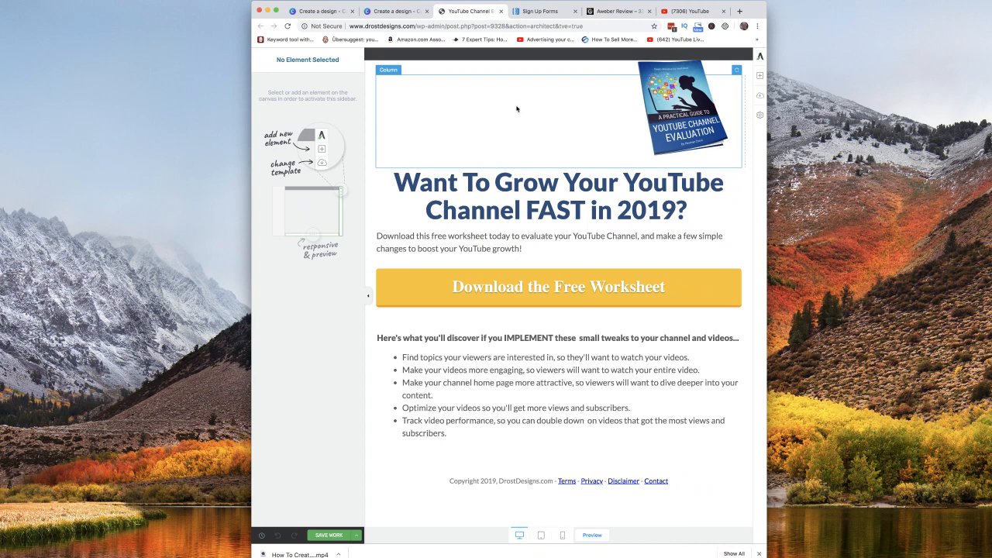
click(761, 97)
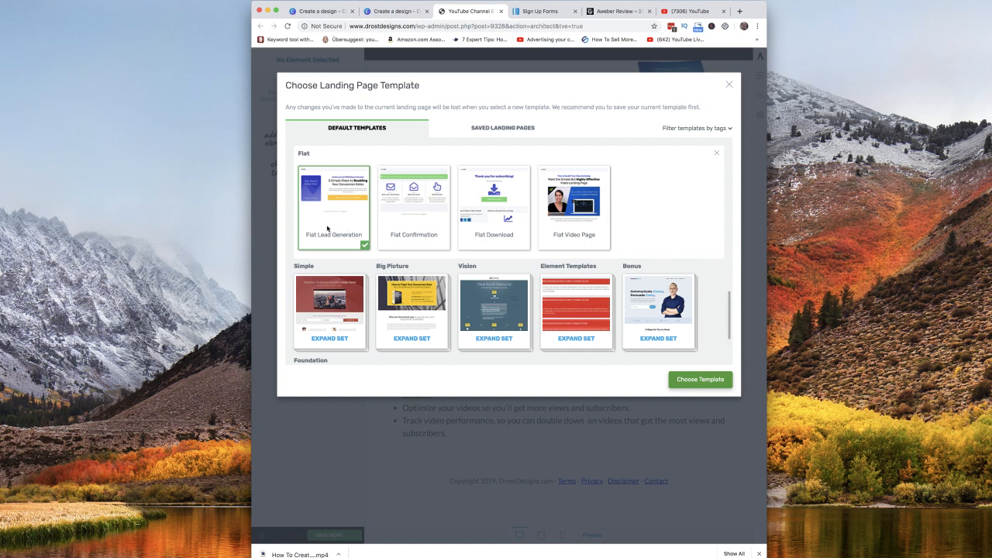
scroll(347, 232, down, 1)
scroll(347, 232, up, 1)
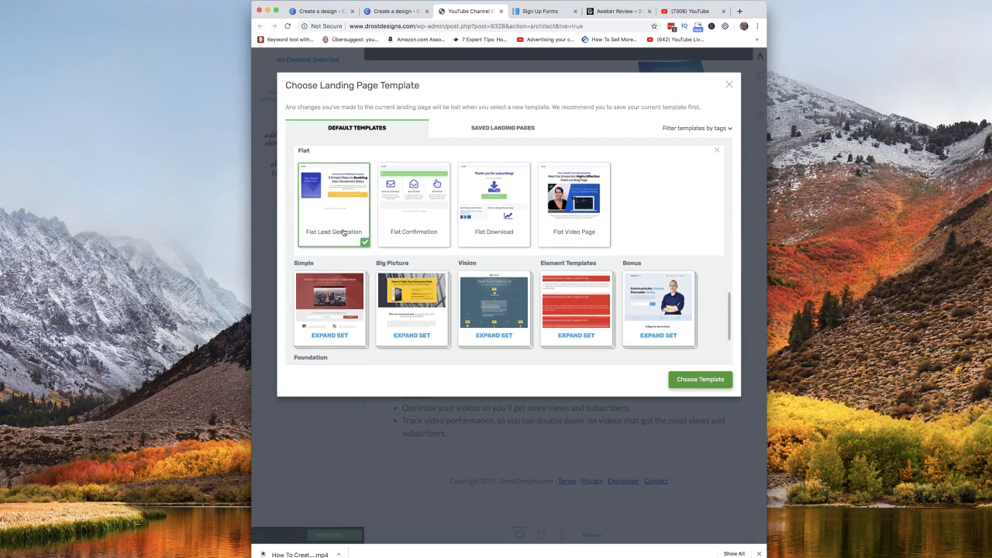
scroll(350, 232, down, 1)
scroll(349, 232, down, 5)
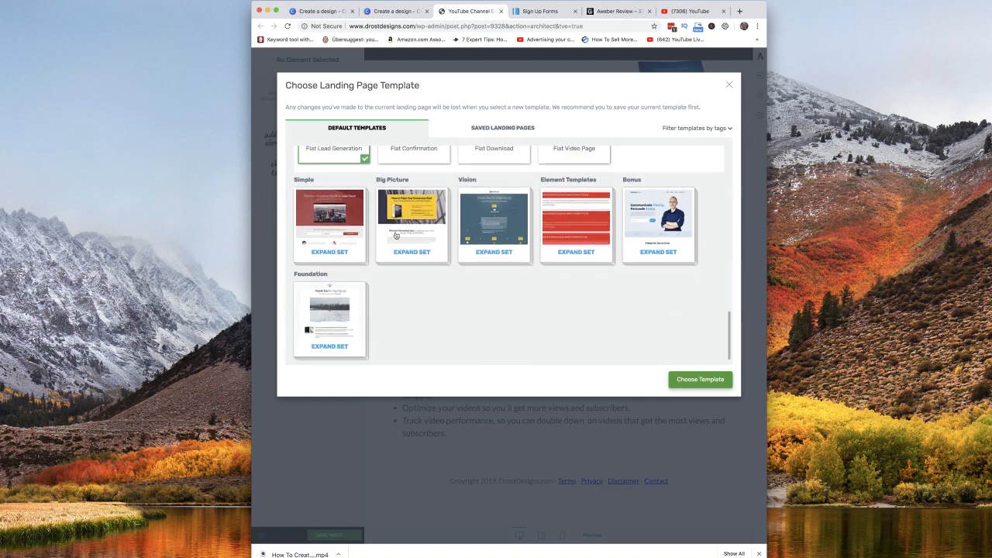
scroll(397, 237, up, 20)
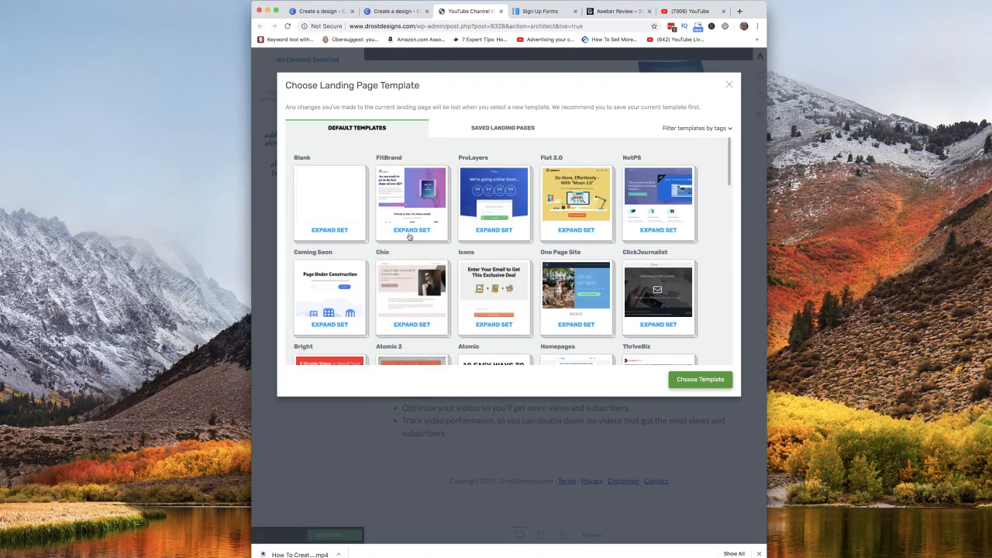
scroll(423, 227, down, 6)
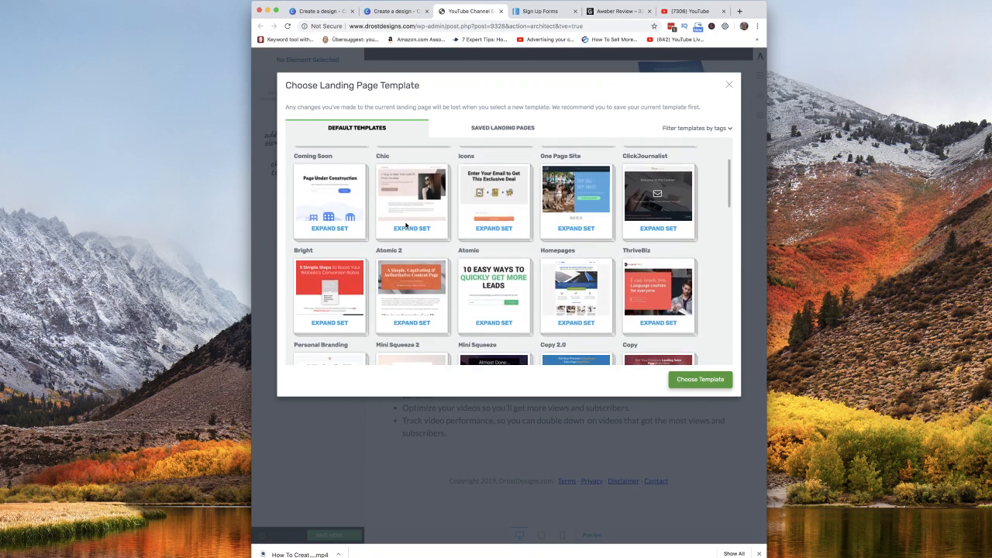
scroll(410, 226, down, 5)
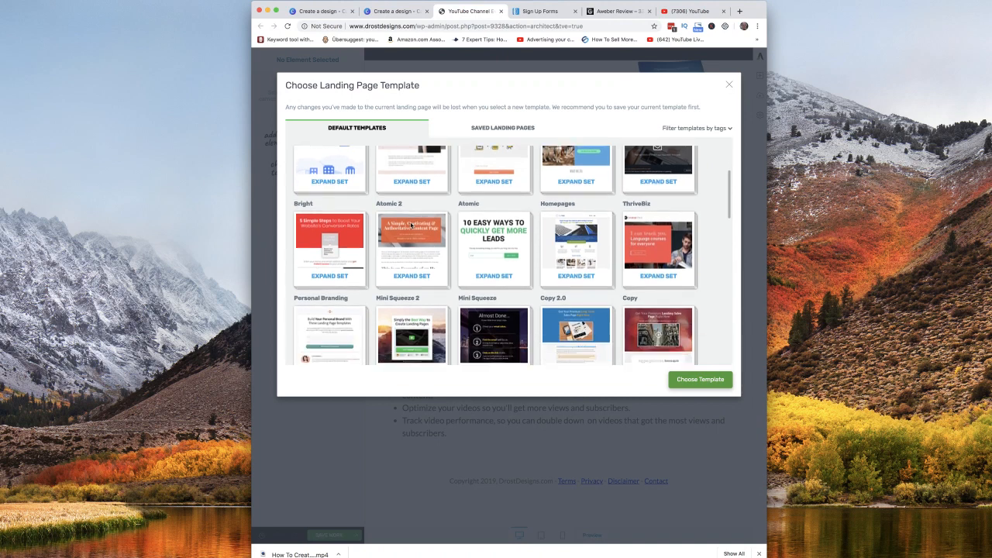
scroll(414, 226, down, 1)
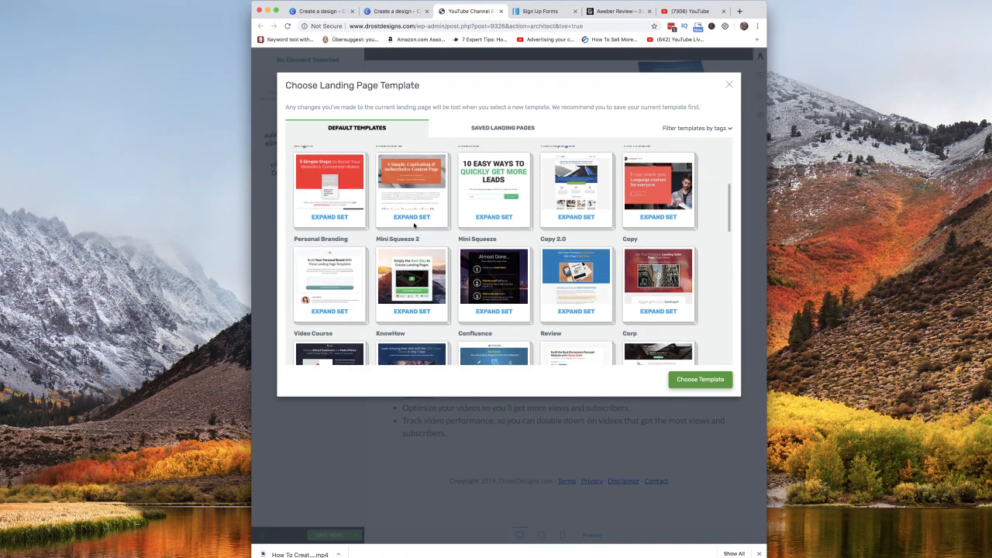
click(493, 217)
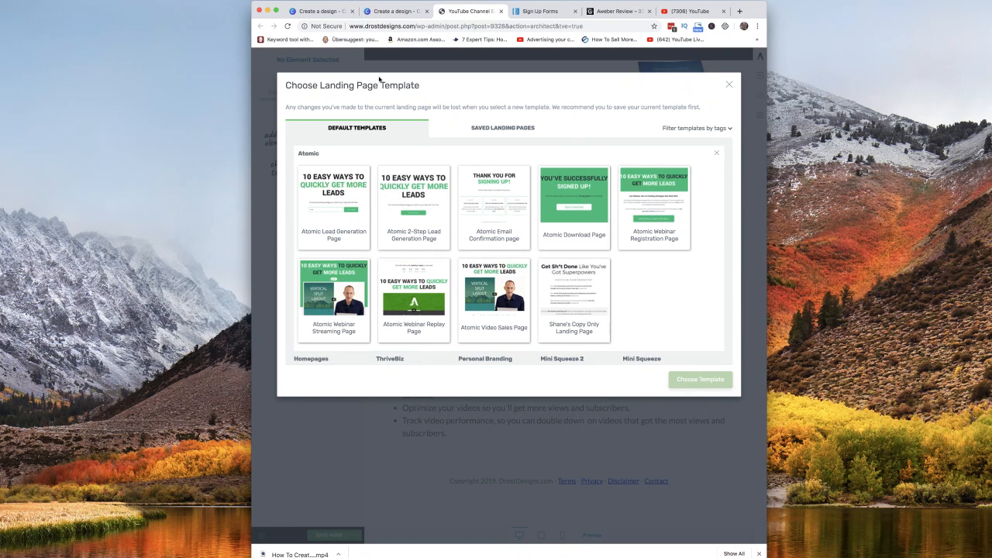
click(729, 84)
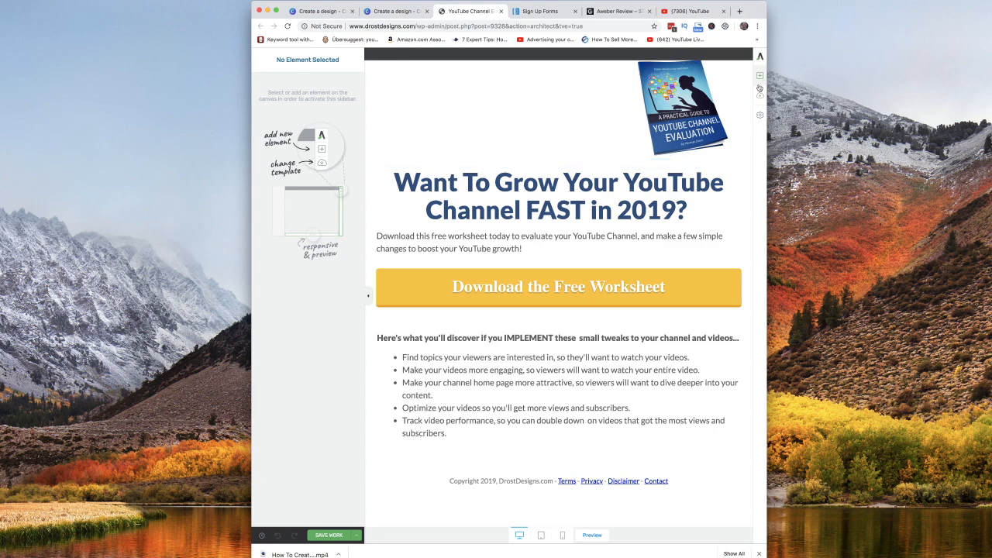
Step: Reopen the landing page template chooser, view the templates in the Lime set and close the chooser
click(760, 98)
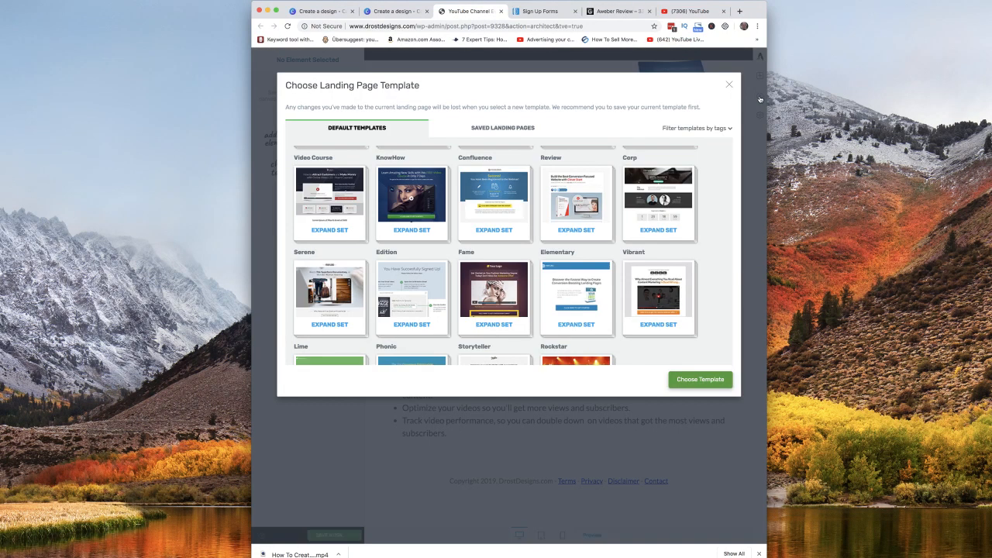
scroll(459, 288, down, 3)
scroll(459, 288, down, 1)
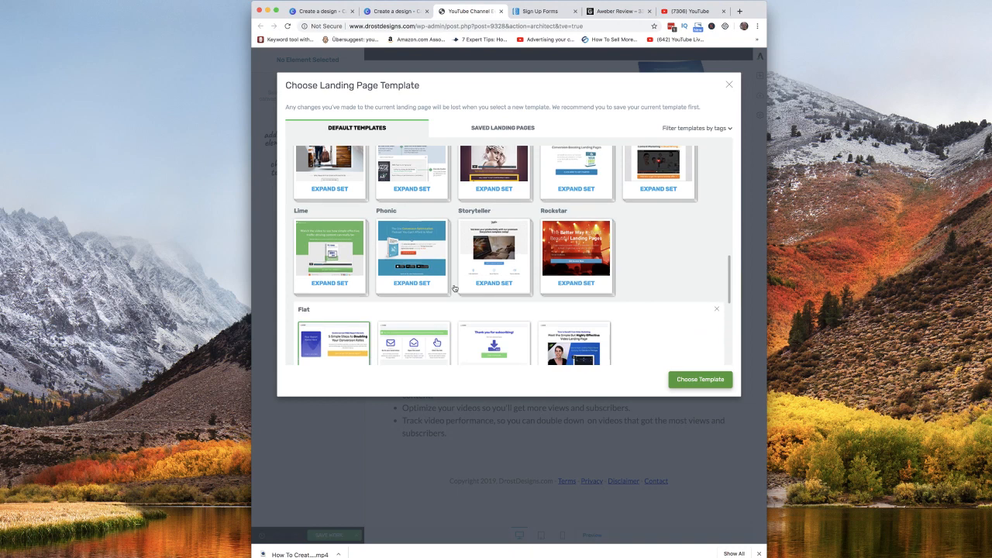
scroll(411, 285, down, 1)
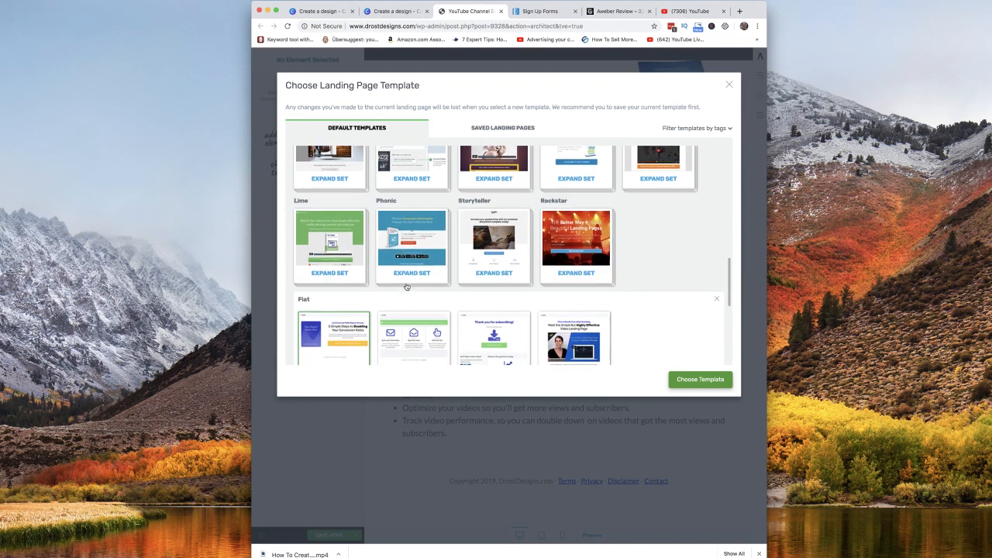
click(329, 273)
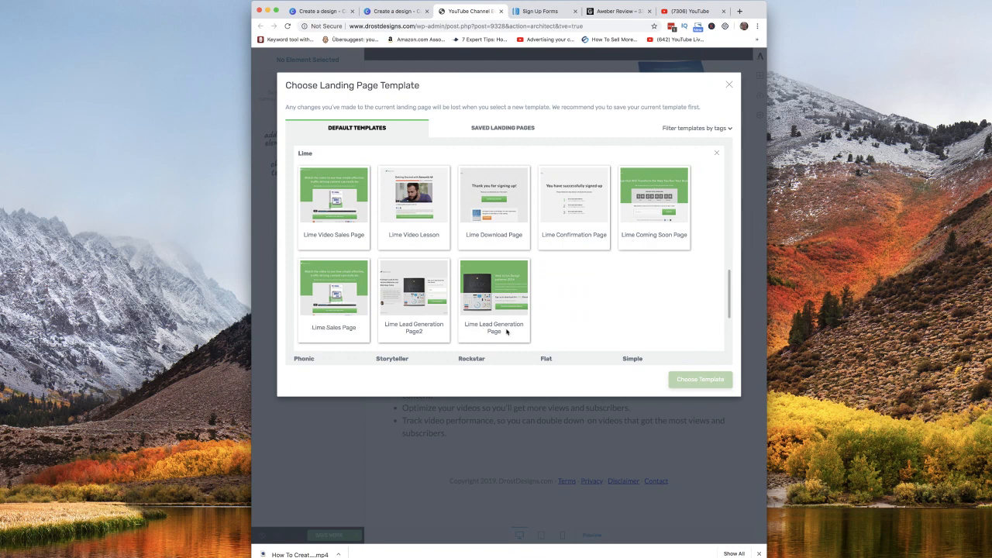
click(729, 86)
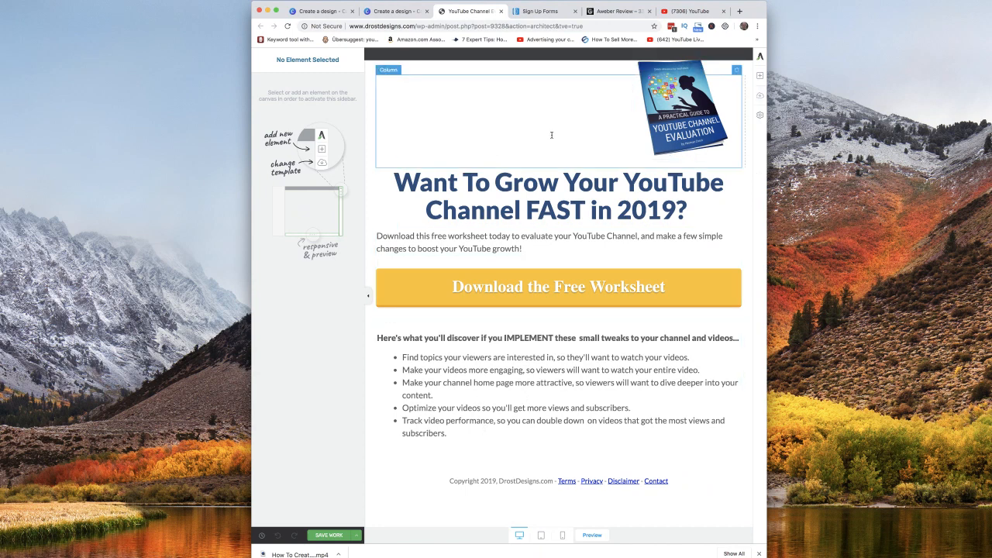
Step: Open the list of page elements and examine the Foundation, Building Blocks and Thrive Integrations elements
click(760, 77)
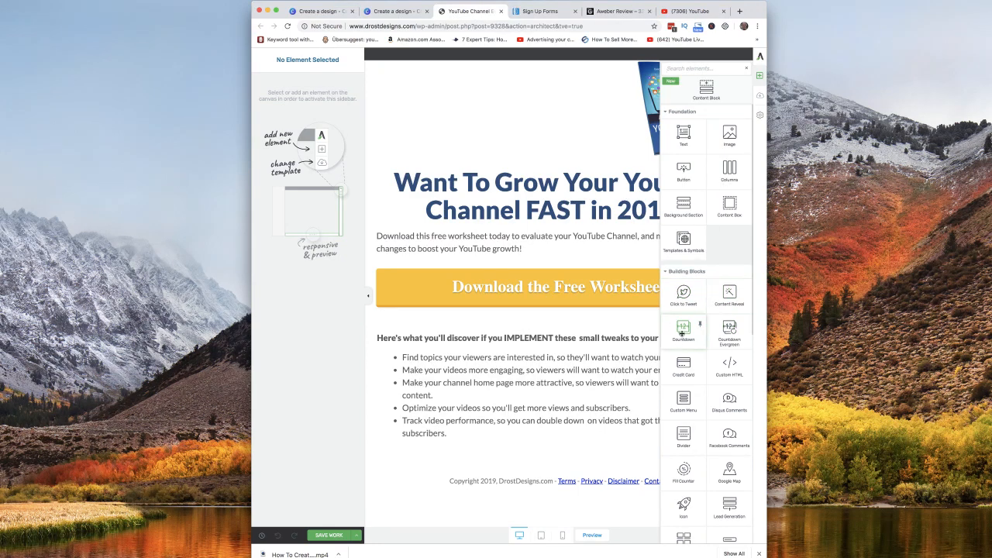
scroll(692, 347, down, 1)
scroll(692, 347, down, 1)
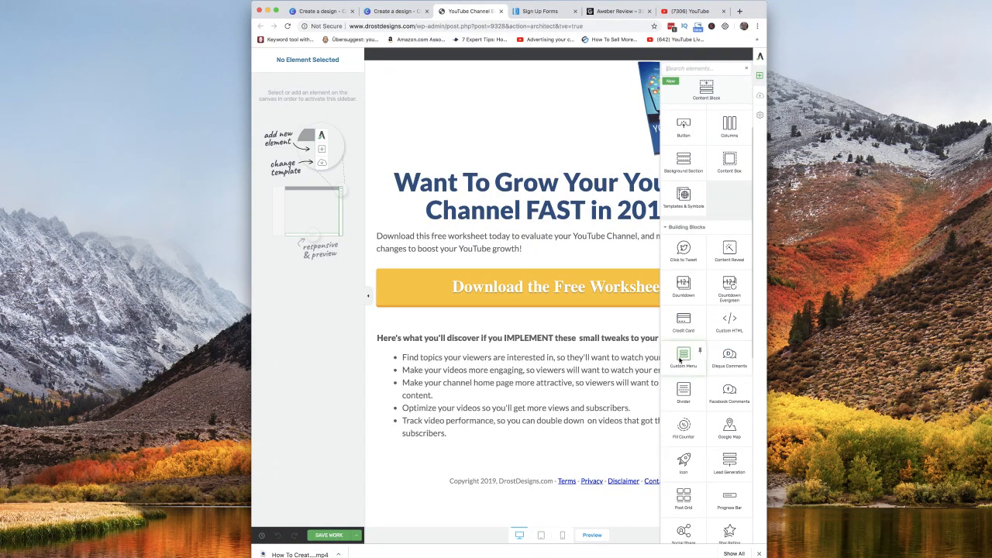
scroll(684, 362, down, 3)
scroll(685, 362, down, 1)
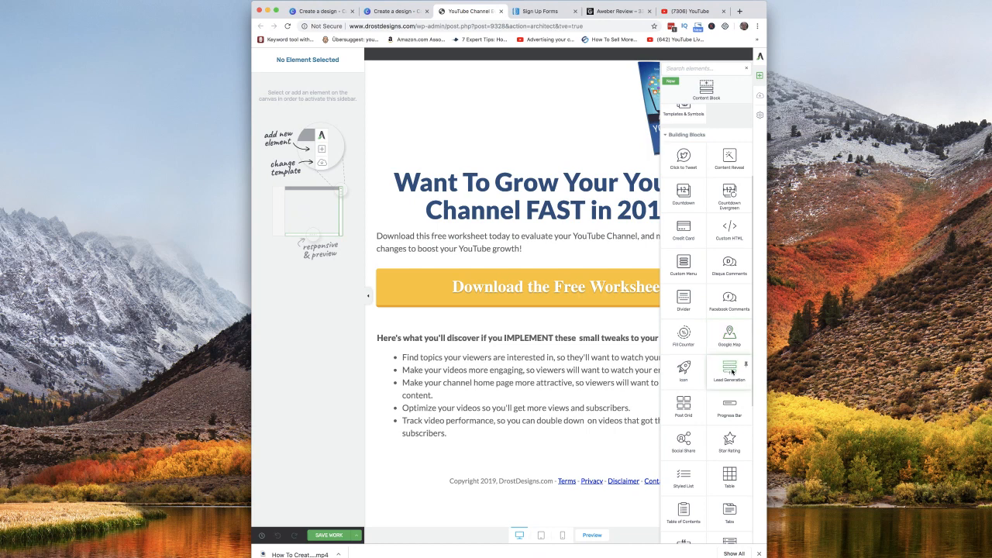
scroll(736, 372, down, 3)
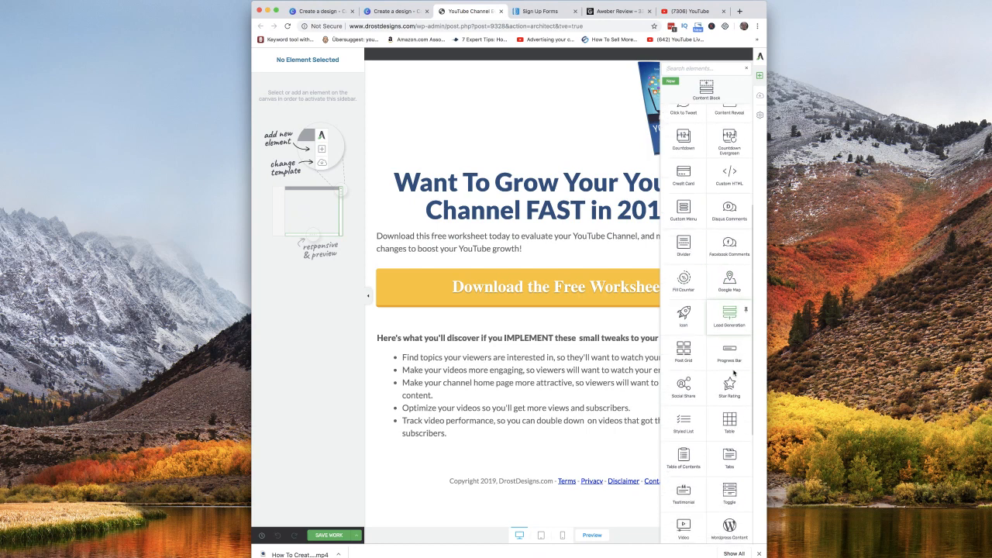
scroll(734, 373, down, 1)
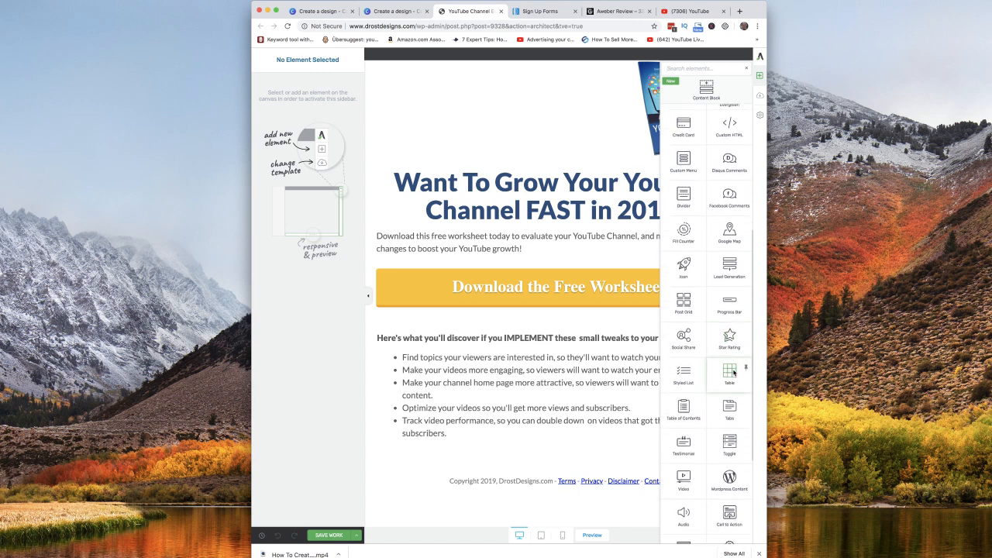
scroll(734, 373, down, 3)
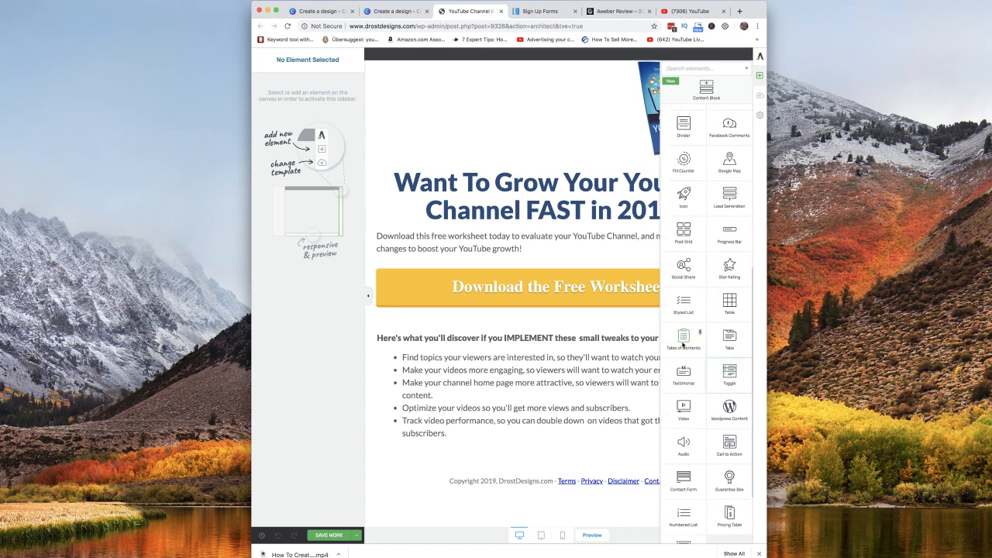
scroll(708, 377, down, 1)
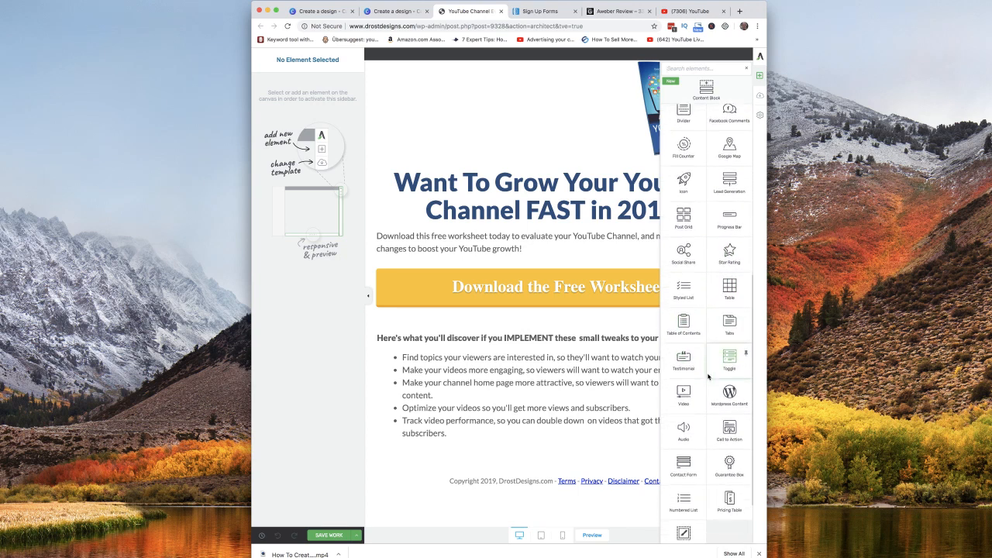
scroll(707, 377, down, 2)
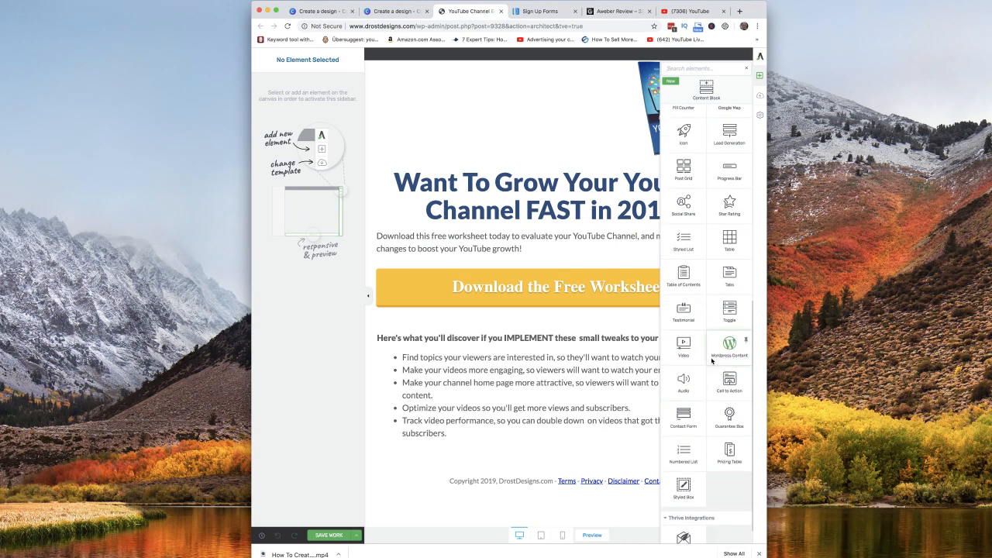
scroll(720, 382, down, 1)
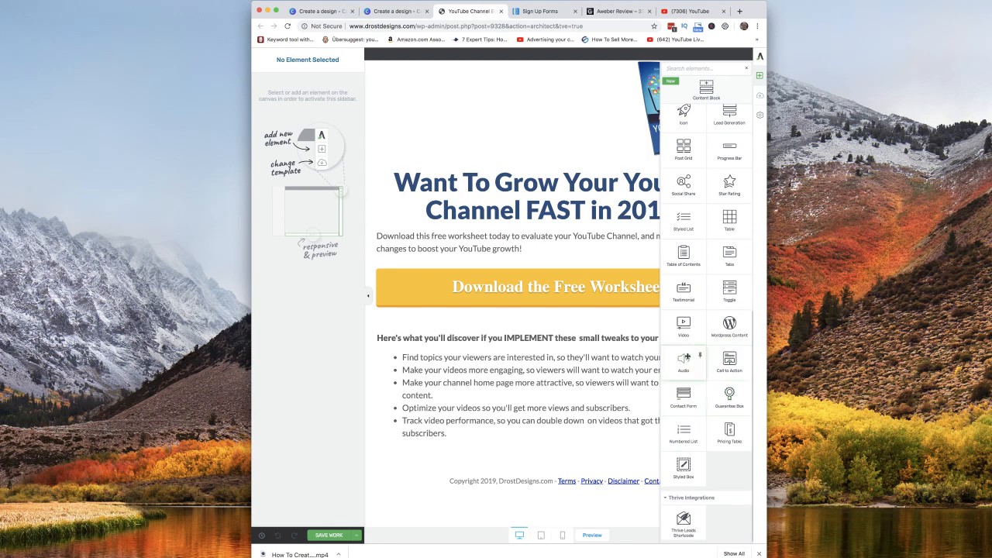
scroll(687, 356, up, 1)
scroll(687, 357, up, 10)
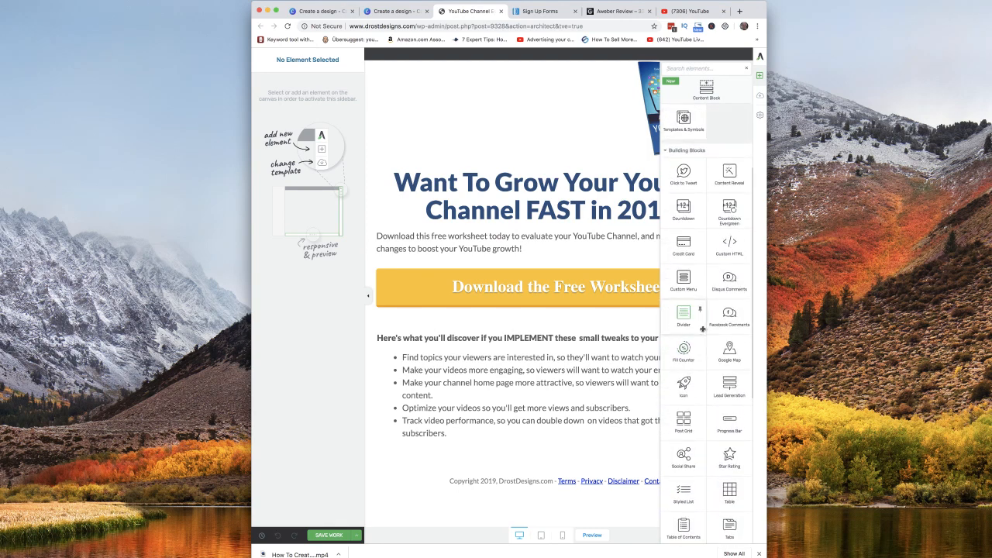